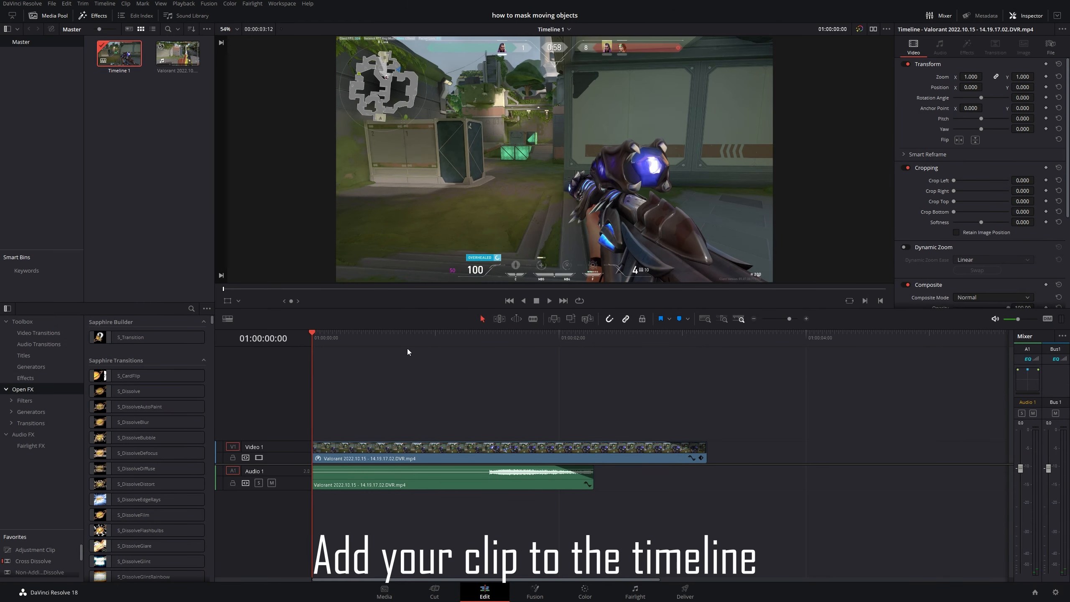
# Add a timeline marker at 01:00:01:21 and split the Video 1 clip at that point
pyautogui.moveTo(413, 343); pyautogui.dragTo(478, 356)
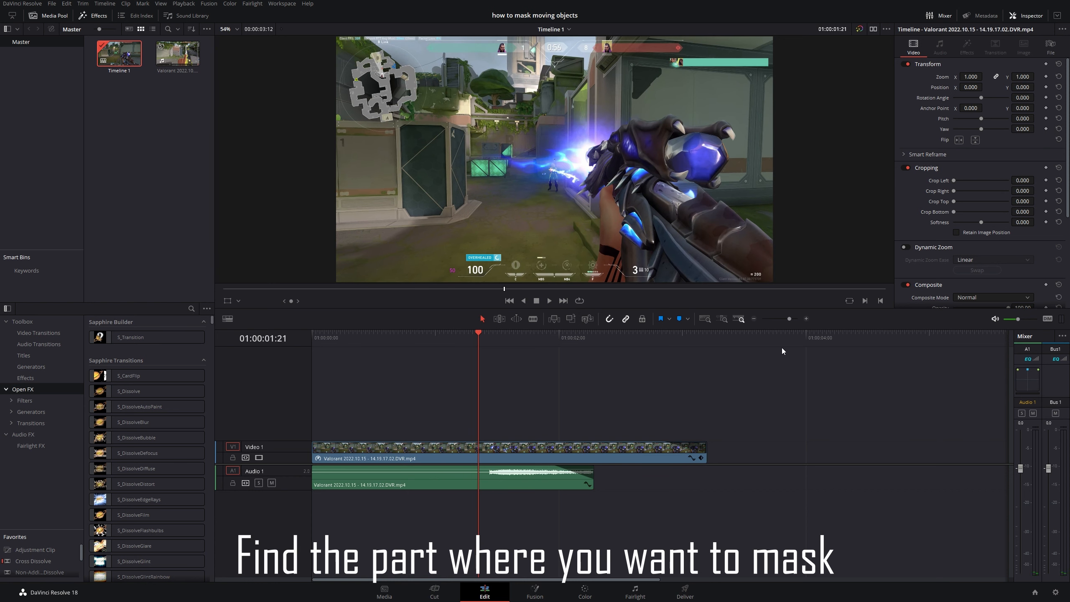
pyautogui.click(682, 321)
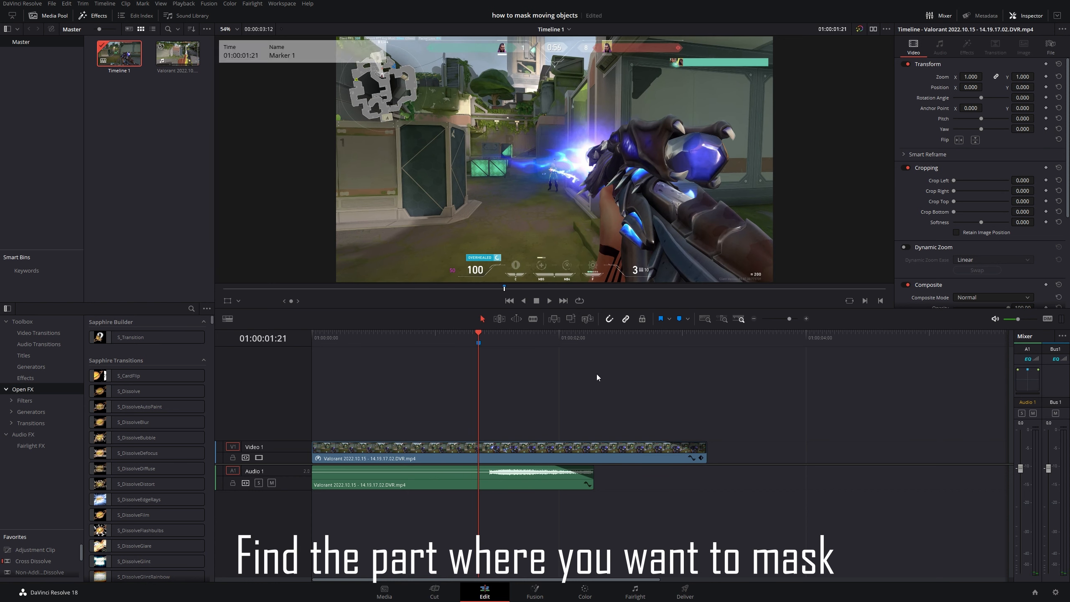
pyautogui.click(513, 449)
pyautogui.hotkey('ctrl', 'b')
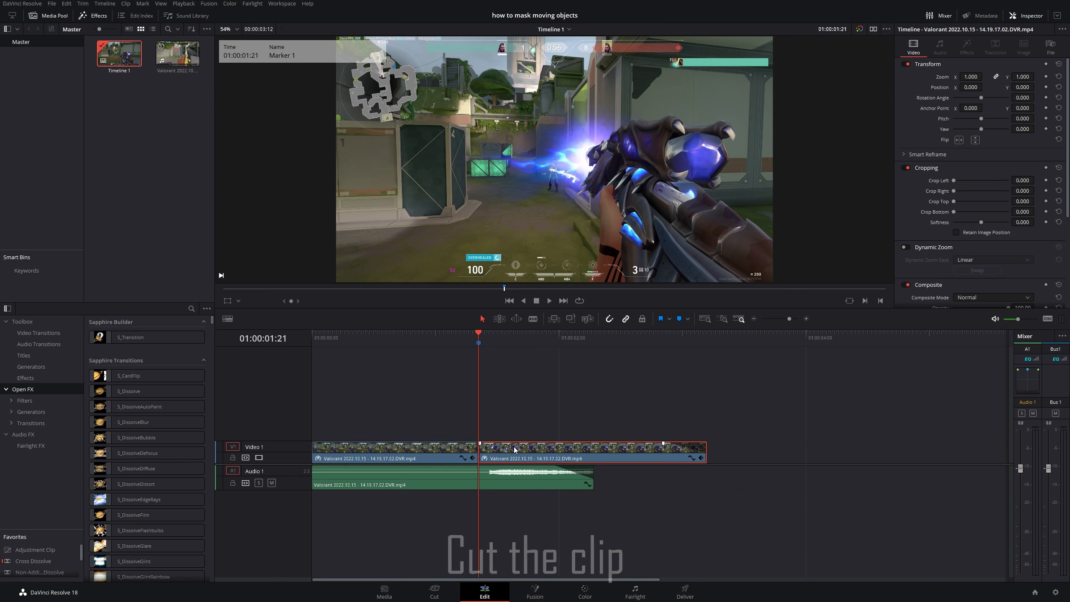
# Convert the clip segment after the split into Compound Clip 1 and duplicate it directly above on Video 2
pyautogui.rightClick(526, 450)
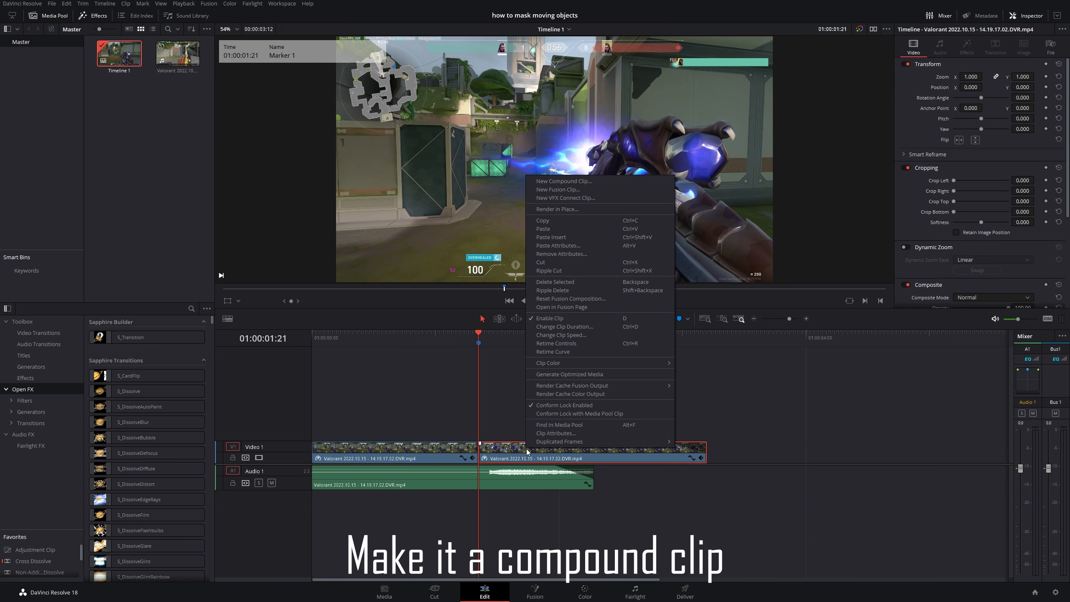
pyautogui.click(561, 181)
pyautogui.click(592, 318)
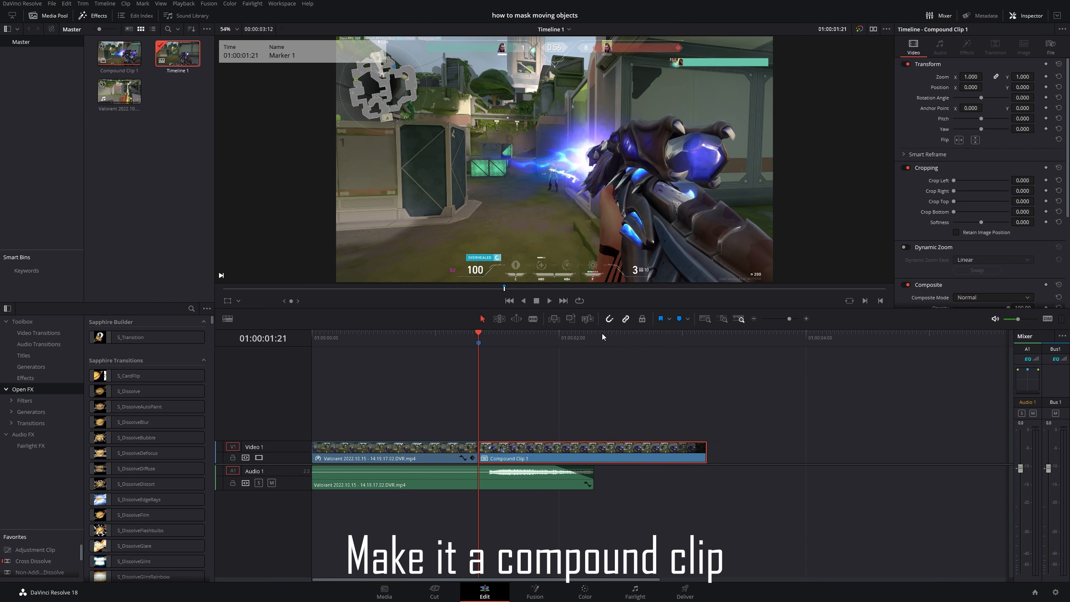
pyautogui.click(602, 409)
pyautogui.moveTo(583, 457); pyautogui.dragTo(579, 436)
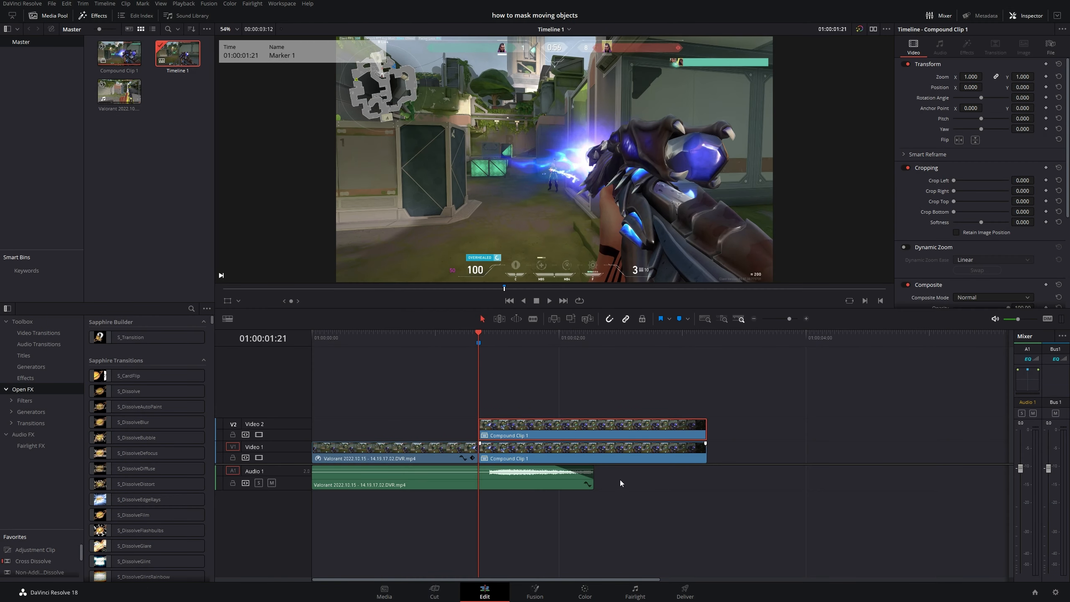
# On the Color page, activate a pen-tool Curve window for the Video 2 compound clip and trace the outline of the arm and gun
pyautogui.click(584, 592)
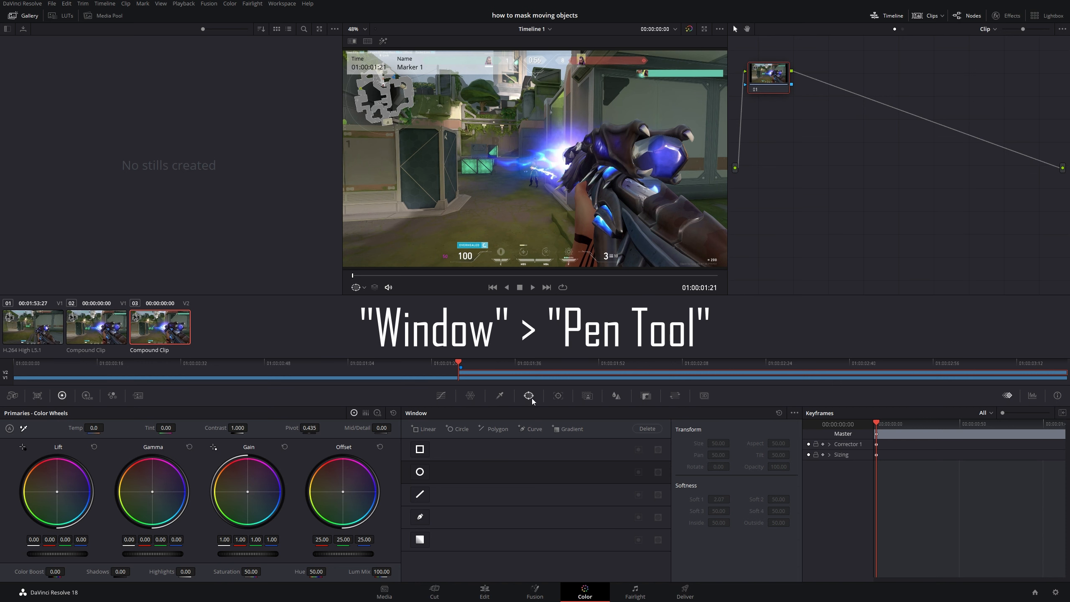
pyautogui.click(420, 517)
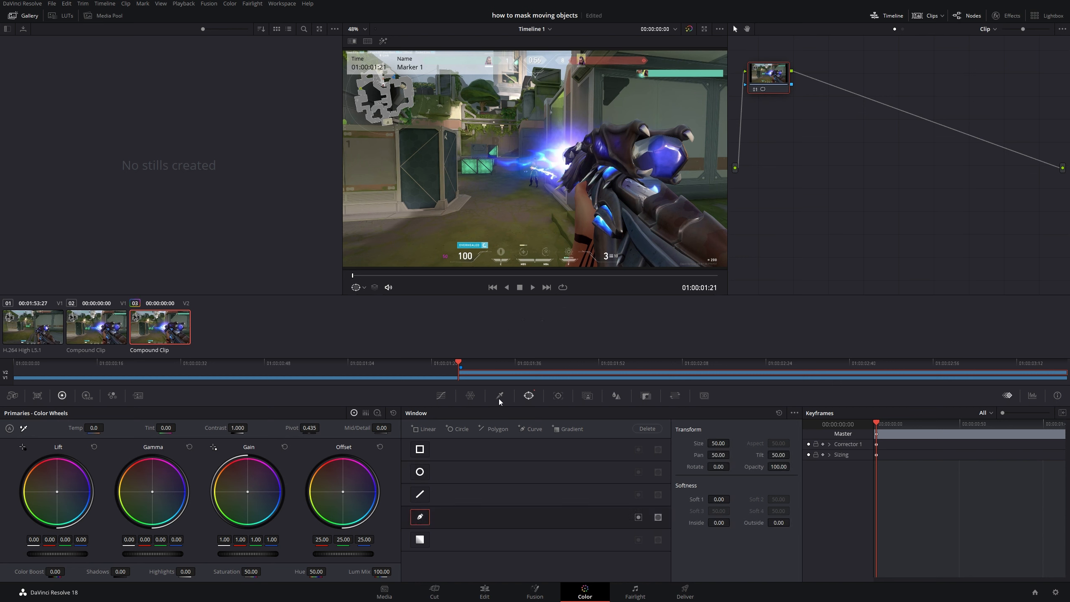
pyautogui.scroll(3, 601, 229)
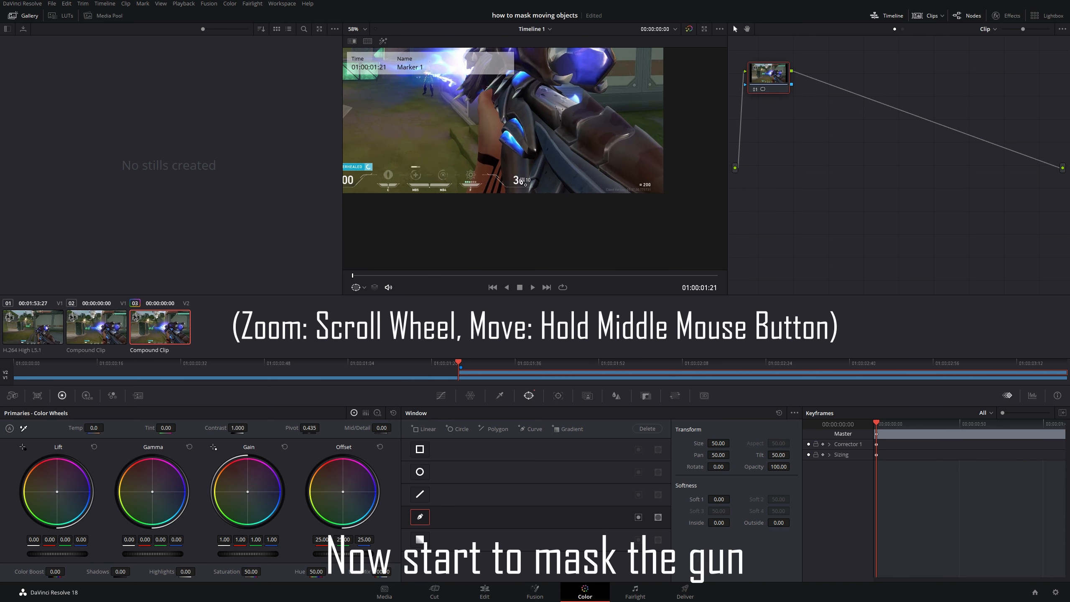
pyautogui.scroll(5, 495, 160)
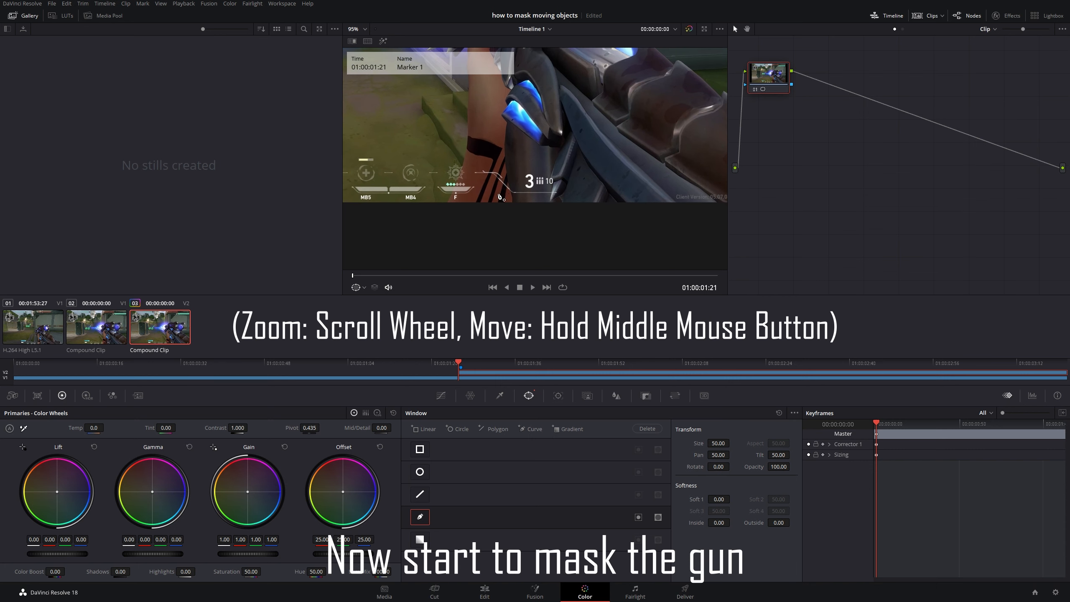
pyautogui.scroll(1, 477, 225)
pyautogui.moveTo(432, 231); pyautogui.dragTo(531, 215)
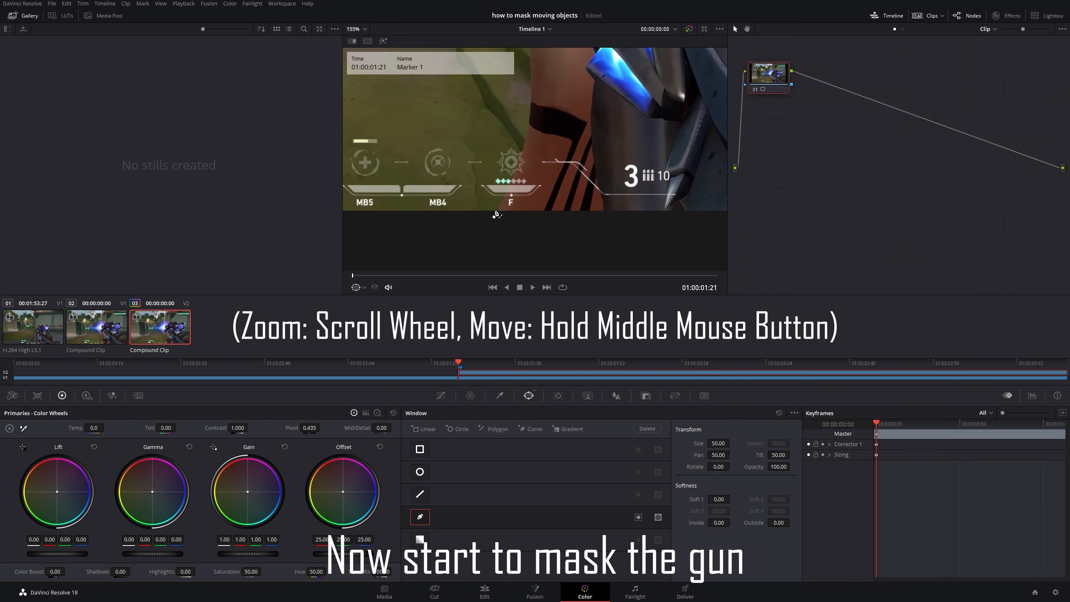
pyautogui.click(524, 141)
pyautogui.click(531, 96)
pyautogui.scroll(1, 536, 91)
pyautogui.moveTo(538, 85); pyautogui.dragTo(545, 211)
pyautogui.click(536, 179)
pyautogui.click(538, 133)
pyautogui.click(535, 116)
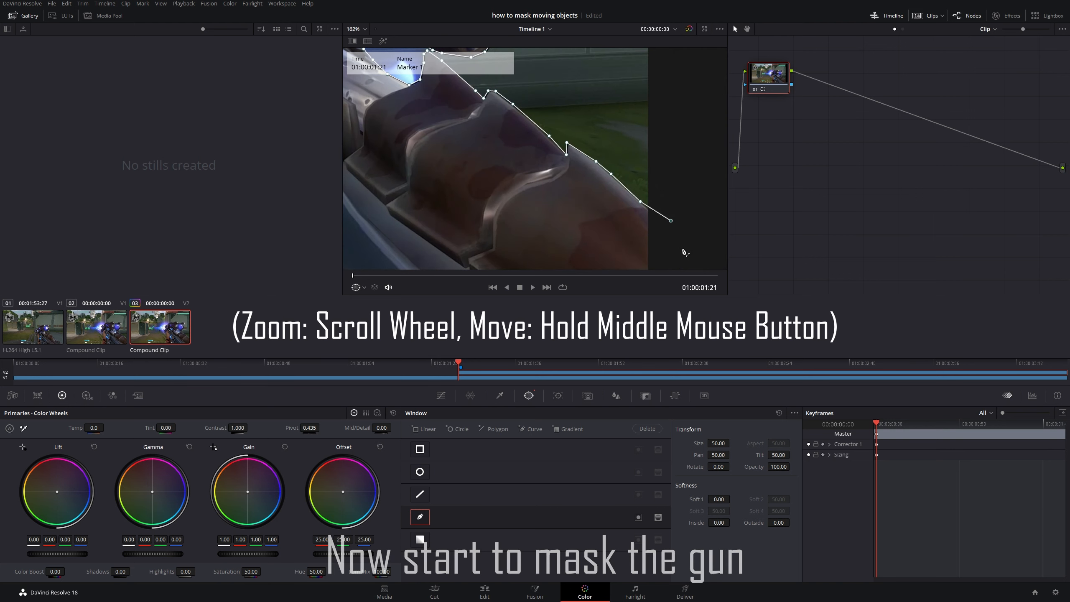
# Extend the mask outline outside the lower edge of the frame and close it at its first point
pyautogui.moveTo(681, 251); pyautogui.dragTo(655, 206)
pyautogui.scroll(-5, 656, 206)
pyautogui.click(603, 231)
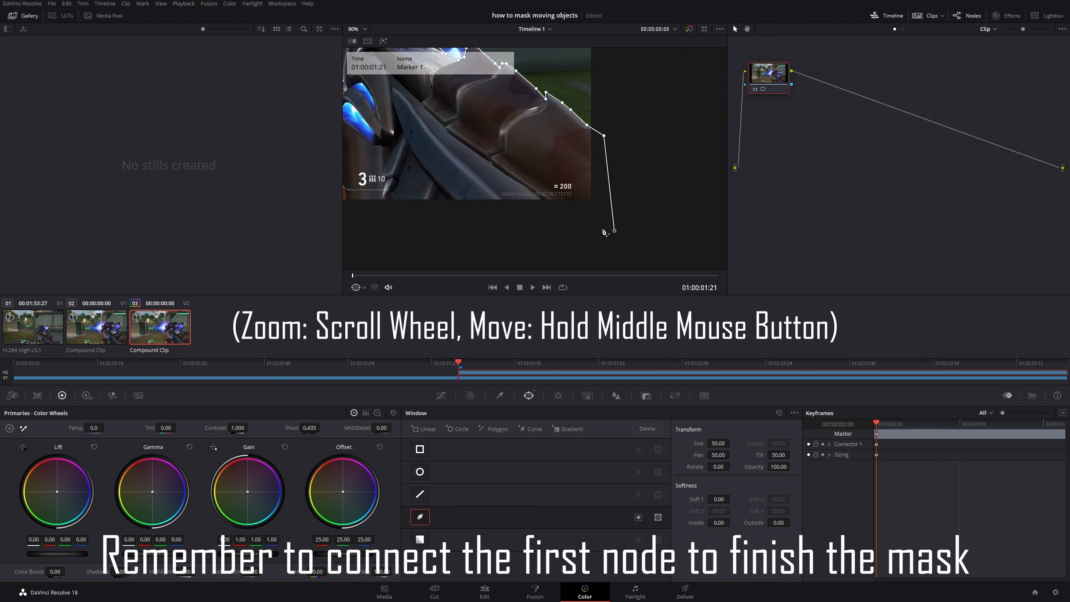
pyautogui.moveTo(394, 229); pyautogui.dragTo(530, 230)
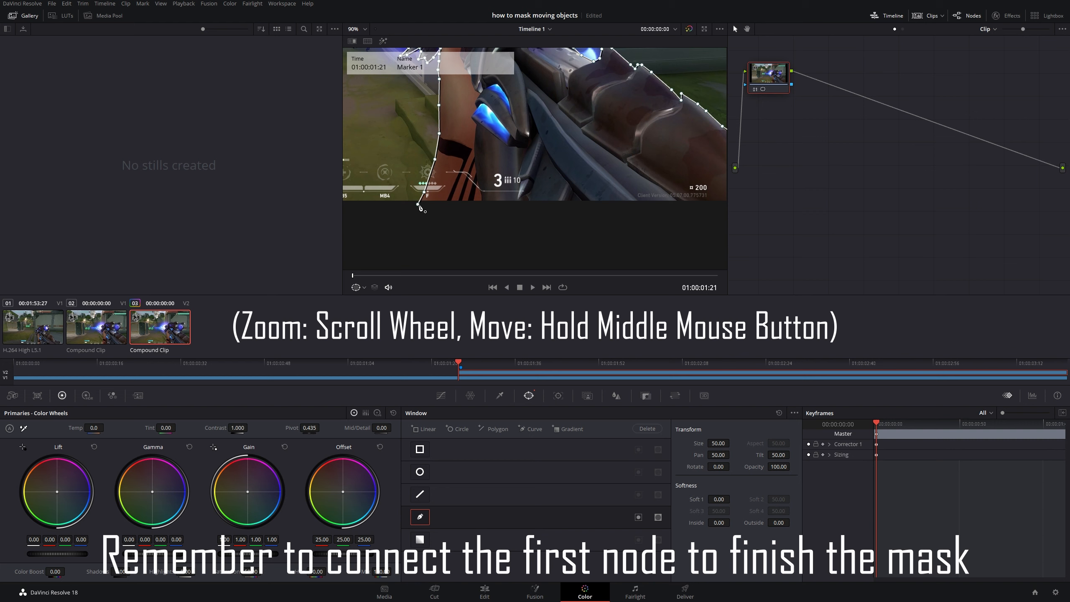
pyautogui.click(419, 205)
pyautogui.scroll(-4, 564, 203)
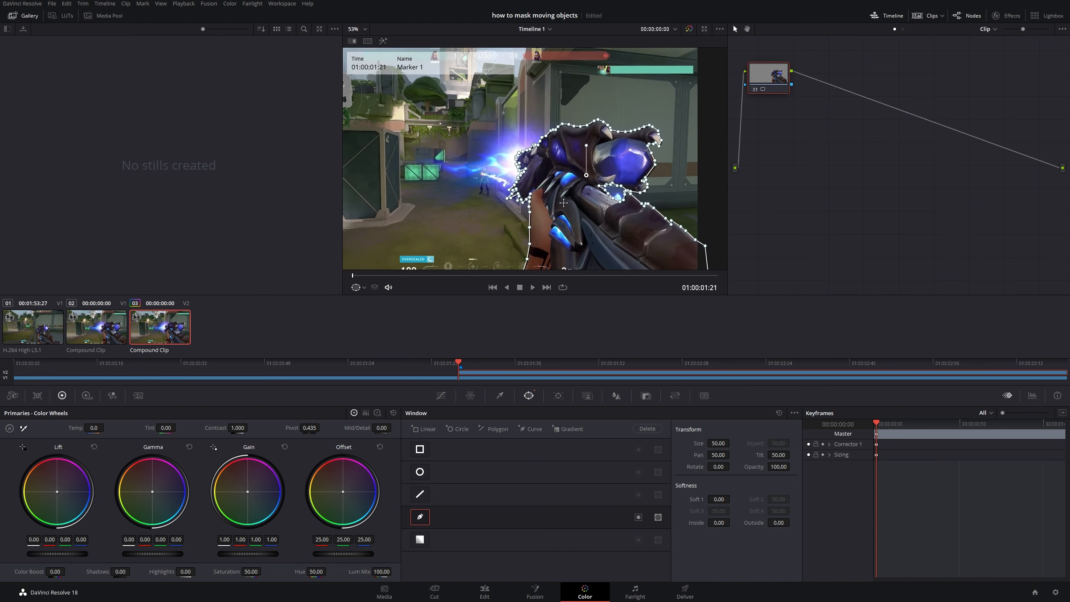
pyautogui.scroll(-2, 563, 202)
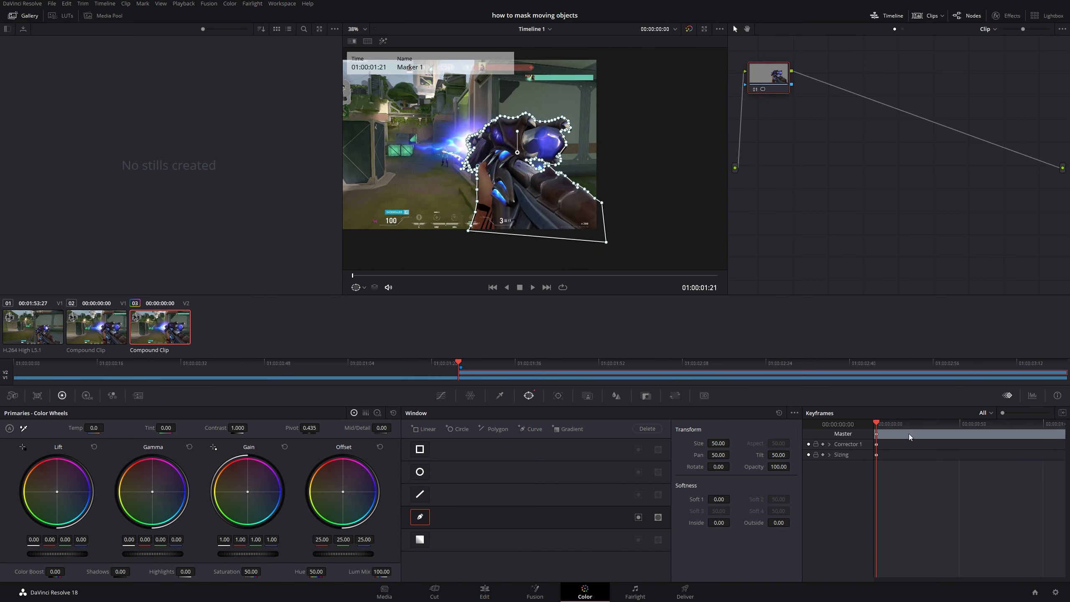
# Add dynamic keyframes to Corrector 1 at the start of the clip and at 00:00:01:23
pyautogui.rightClick(895, 440)
pyautogui.click(911, 458)
pyautogui.moveTo(876, 424); pyautogui.dragTo(1016, 434)
pyautogui.rightClick(1018, 449)
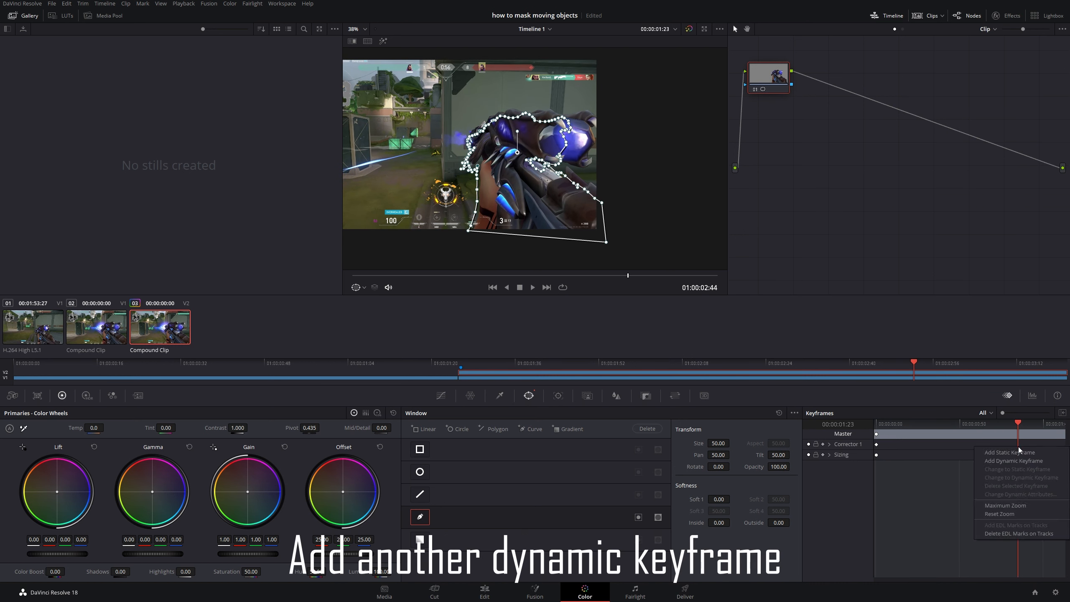
pyautogui.click(1027, 461)
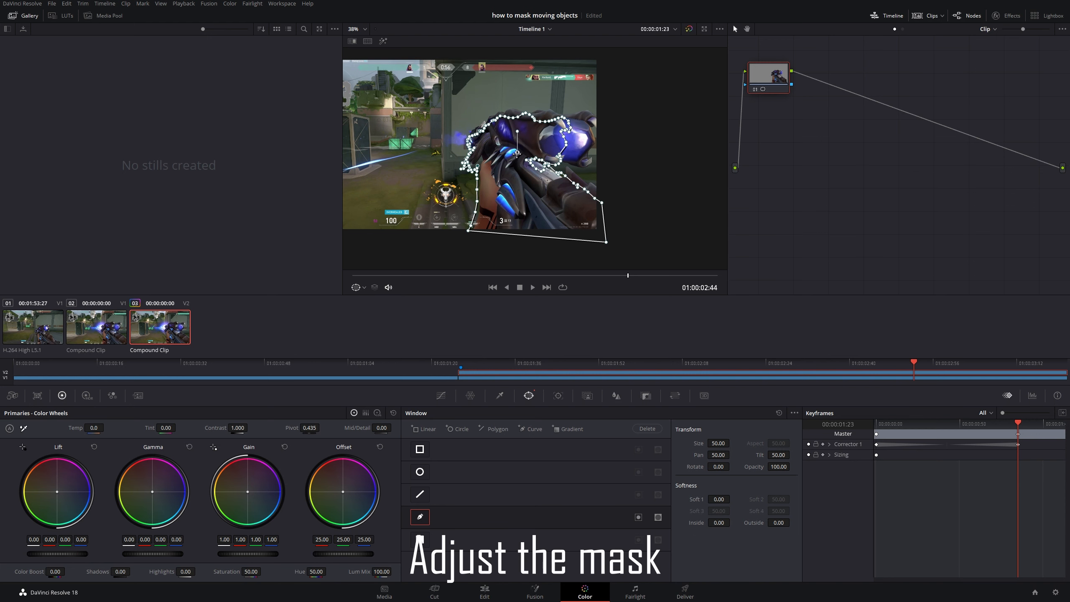
# Shift the mask over the gun at the 00:00:01:23 keyframe to about pan 49.85 and tilt 50.36, and adjust its outline points
pyautogui.moveTo(517, 153); pyautogui.dragTo(520, 146)
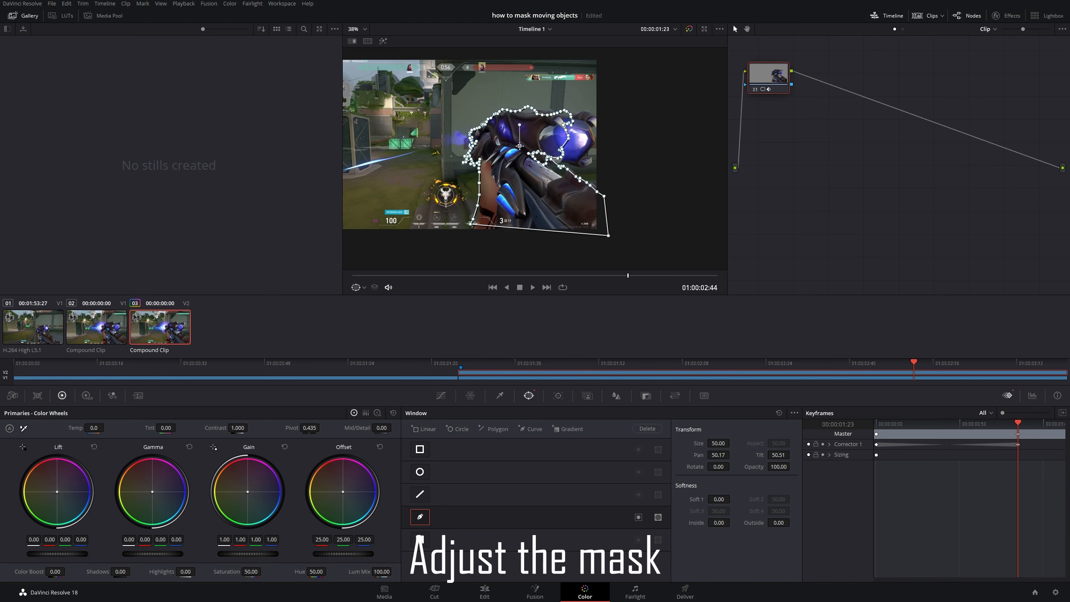
pyautogui.scroll(5, 520, 146)
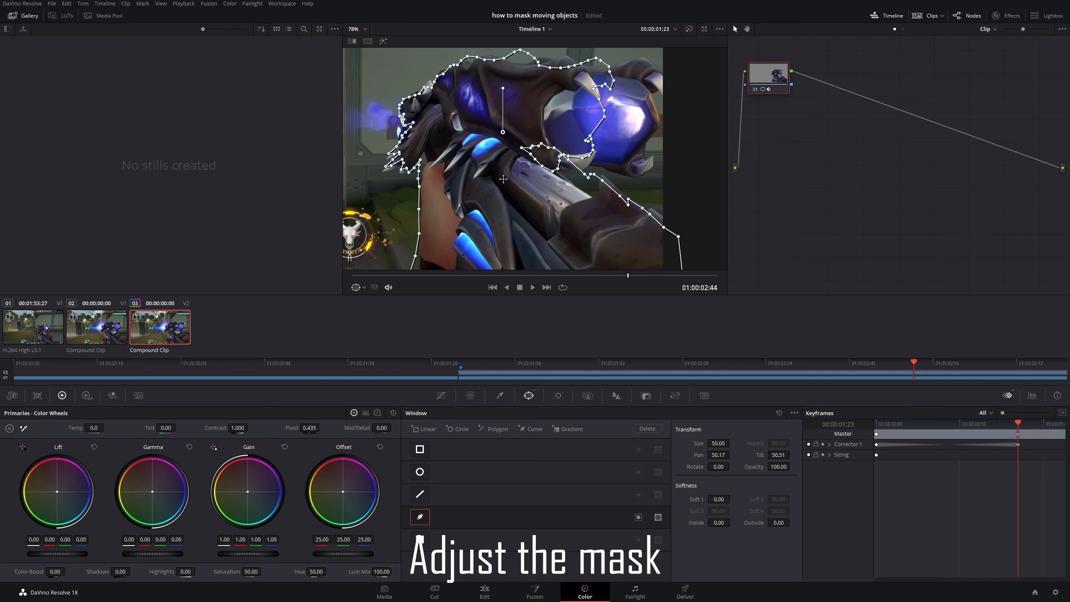
pyautogui.scroll(-1, 502, 179)
pyautogui.moveTo(503, 134)
pyautogui.mouseDown()
pyautogui.moveTo(541, 138)
pyautogui.moveTo(495, 137)
pyautogui.mouseUp()
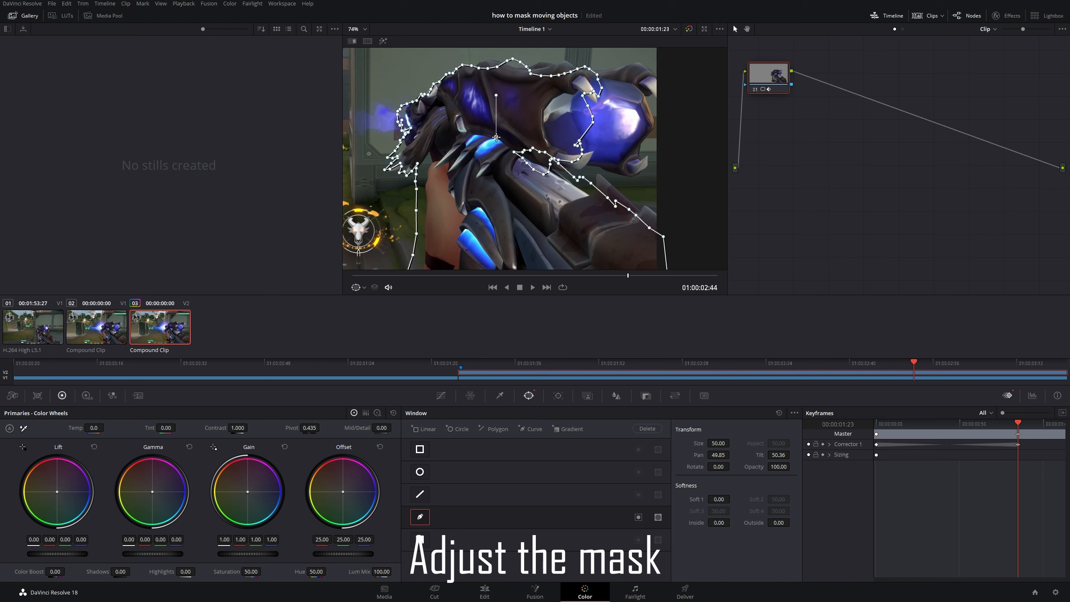
pyautogui.moveTo(440, 180); pyautogui.dragTo(438, 125)
pyautogui.moveTo(392, 237); pyautogui.dragTo(400, 257)
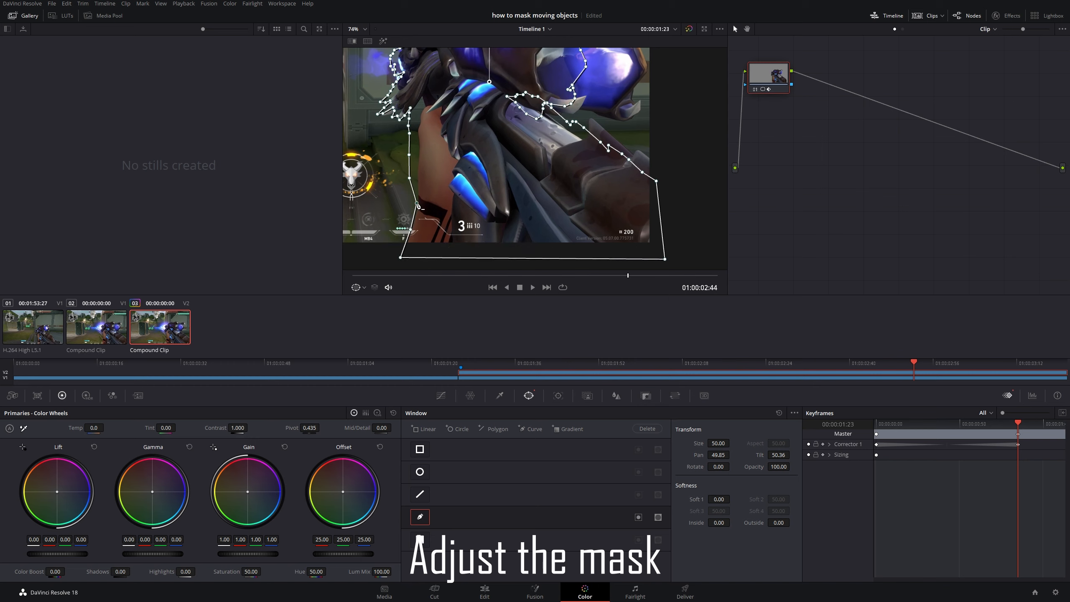
pyautogui.scroll(3, 521, 171)
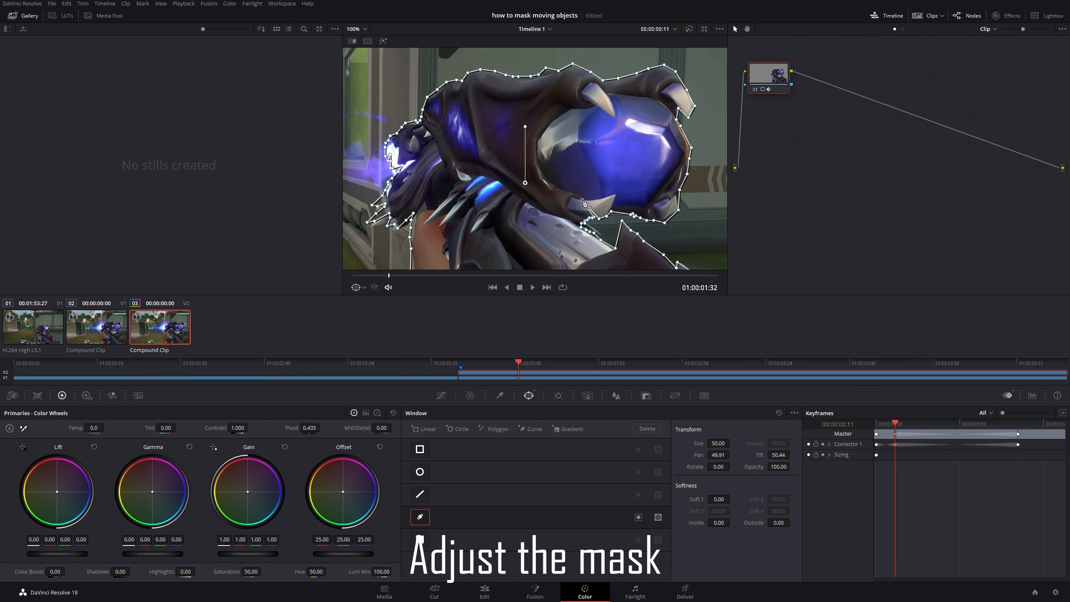
# Play the compound clip from its beginning to 00:00:00:48 to check how the mask follows the gun
pyautogui.scroll(-5, 583, 203)
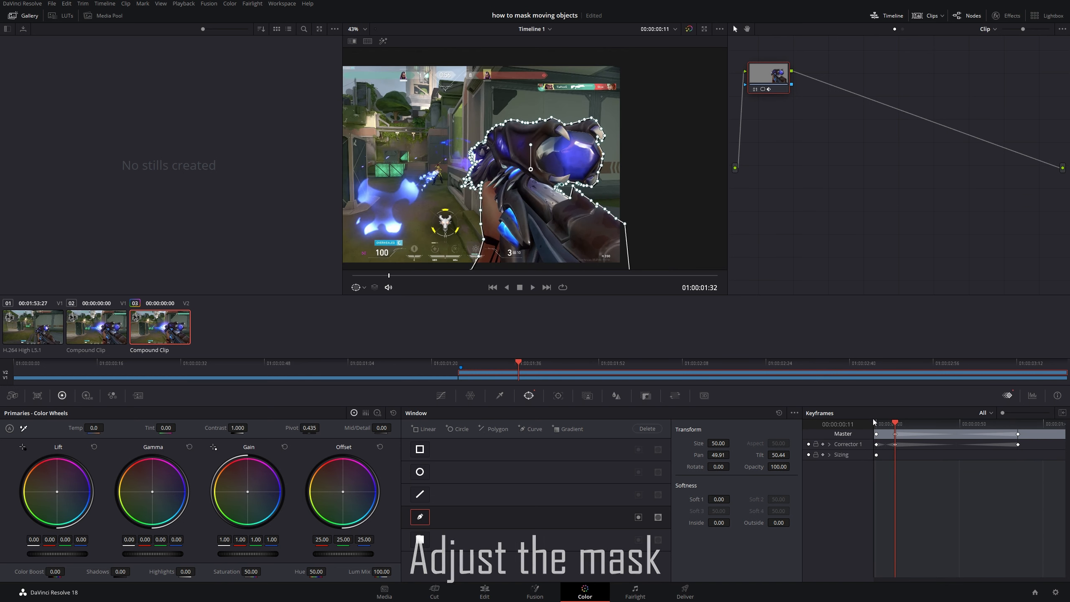
pyautogui.moveTo(887, 423)
pyautogui.mouseDown()
pyautogui.moveTo(872, 423)
pyautogui.moveTo(899, 435)
pyautogui.moveTo(872, 427)
pyautogui.mouseUp()
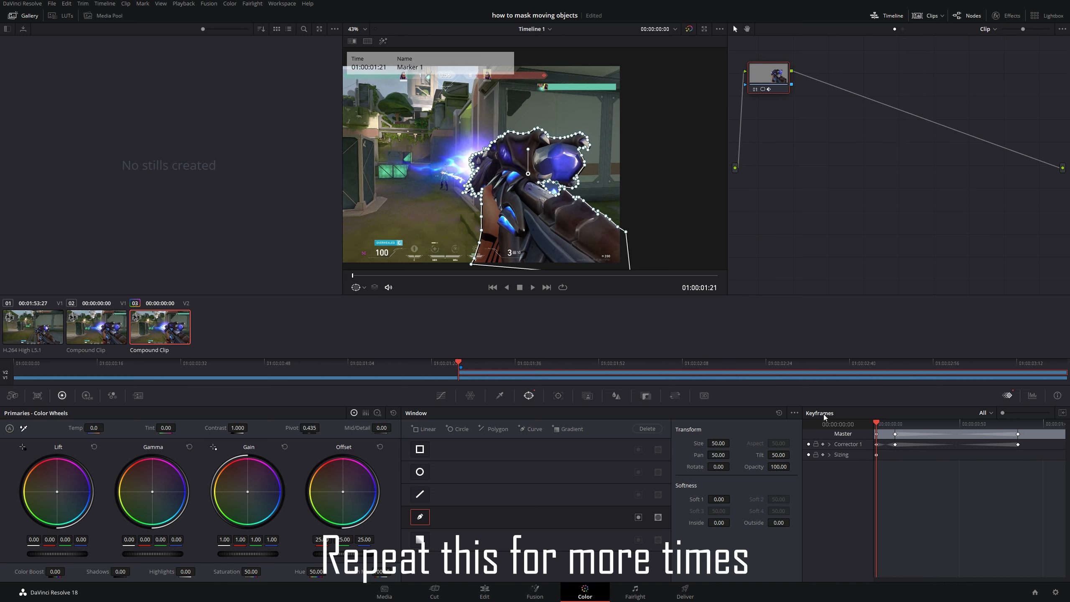
pyautogui.click(532, 288)
pyautogui.click(521, 289)
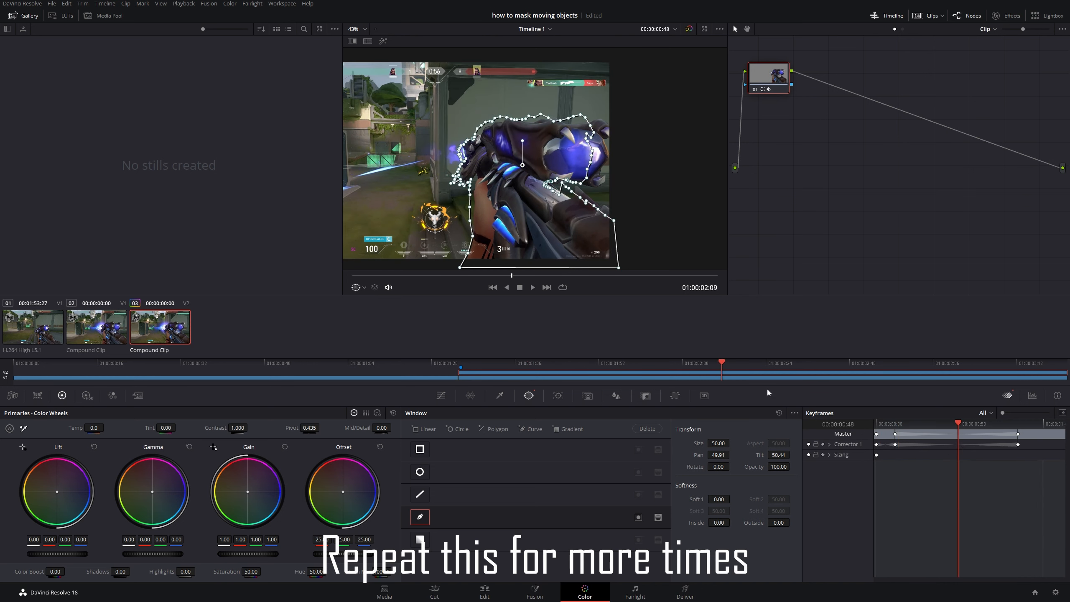
# Adjust the mask points to fit the gun at 00:00:00:48
pyautogui.click(565, 198)
pyautogui.moveTo(523, 146); pyautogui.dragTo(521, 171)
pyautogui.moveTo(596, 127); pyautogui.dragTo(612, 127)
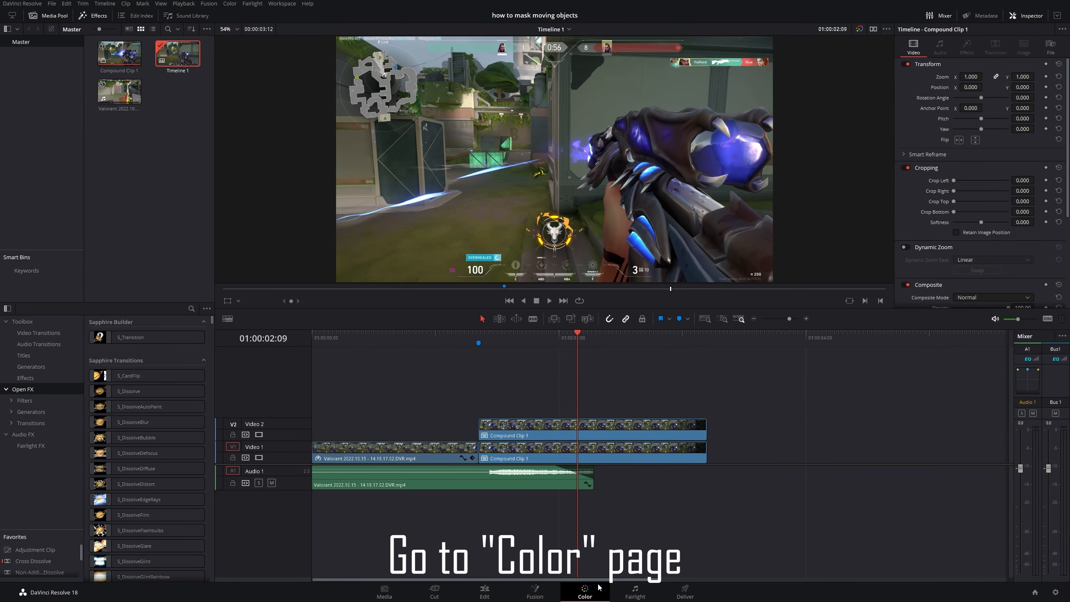
# On the Color page, go to 00:00:00:21 of the compound clip and mask the gun with a new pen-tool Curve window
pyautogui.click(598, 587)
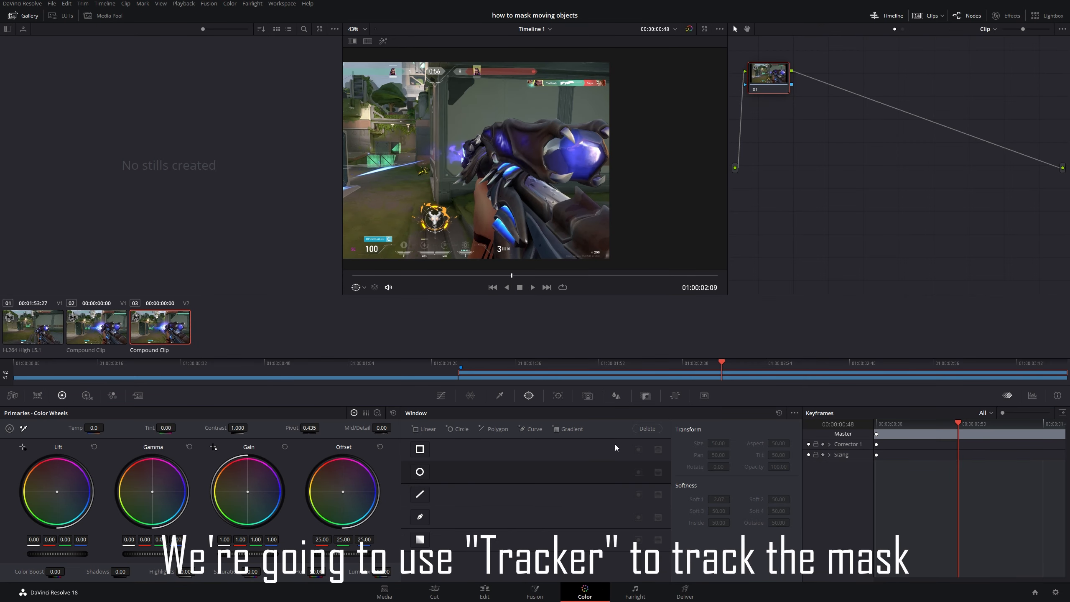
pyautogui.click(558, 396)
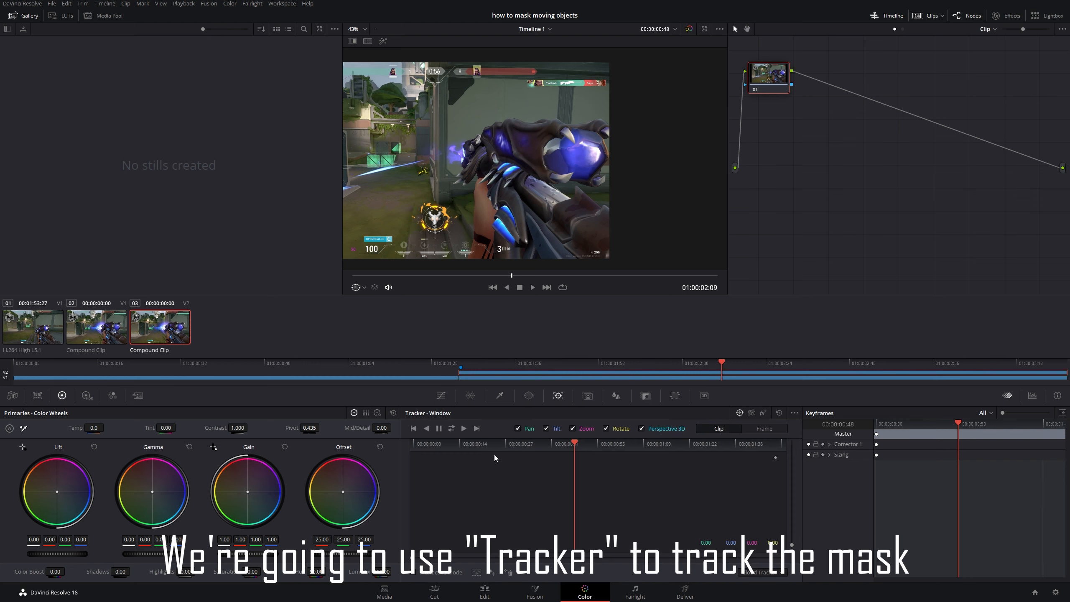
pyautogui.click(527, 395)
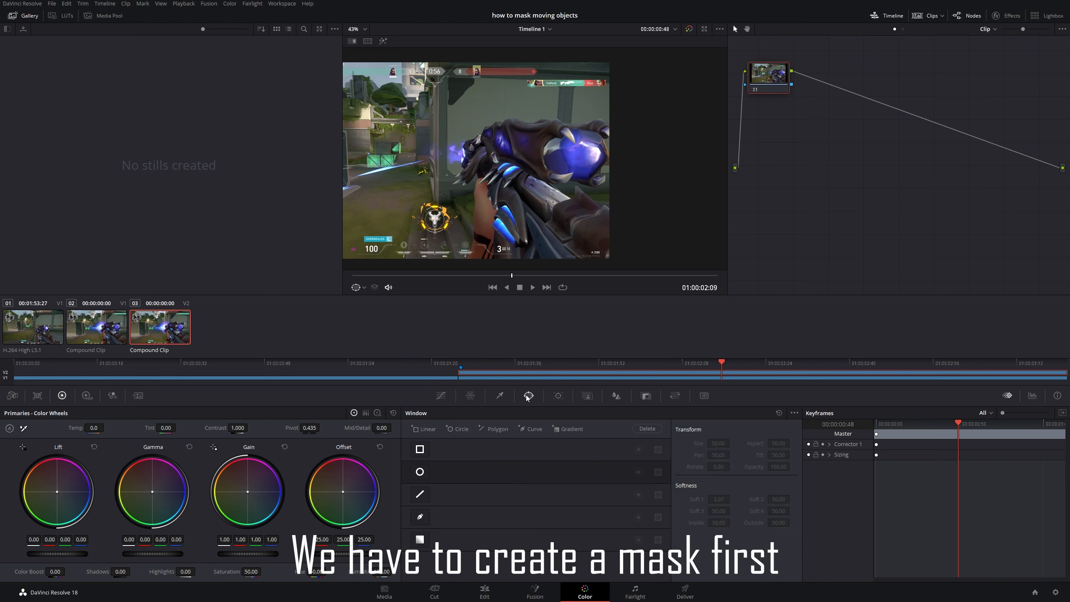
pyautogui.moveTo(499, 203); pyautogui.dragTo(602, 209)
pyautogui.moveTo(983, 429)
pyautogui.mouseDown()
pyautogui.moveTo(876, 429)
pyautogui.moveTo(888, 429)
pyautogui.mouseUp()
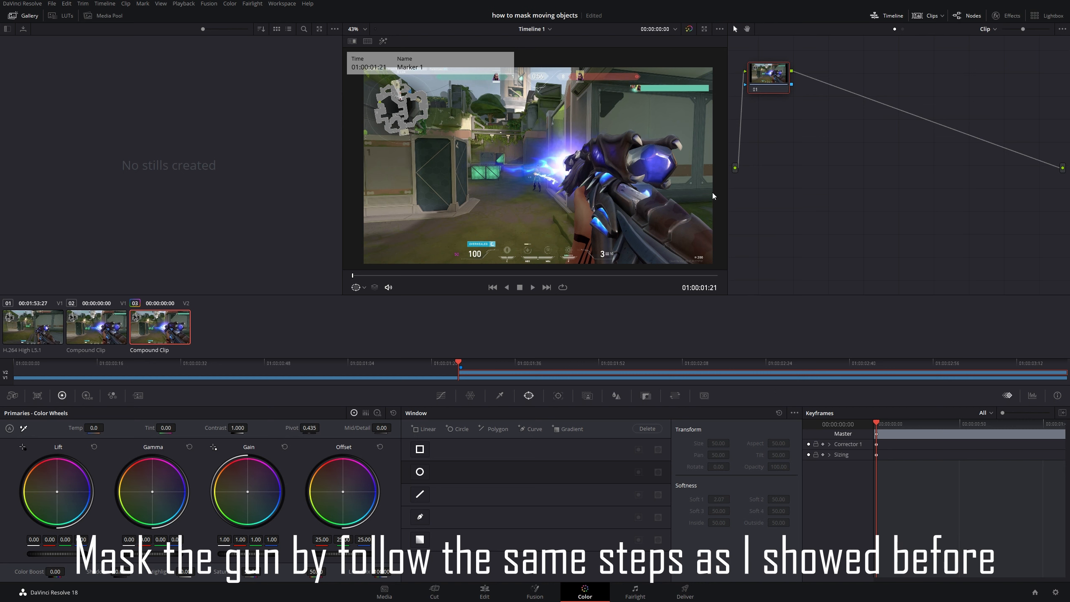
pyautogui.moveTo(876, 421); pyautogui.dragTo(913, 422)
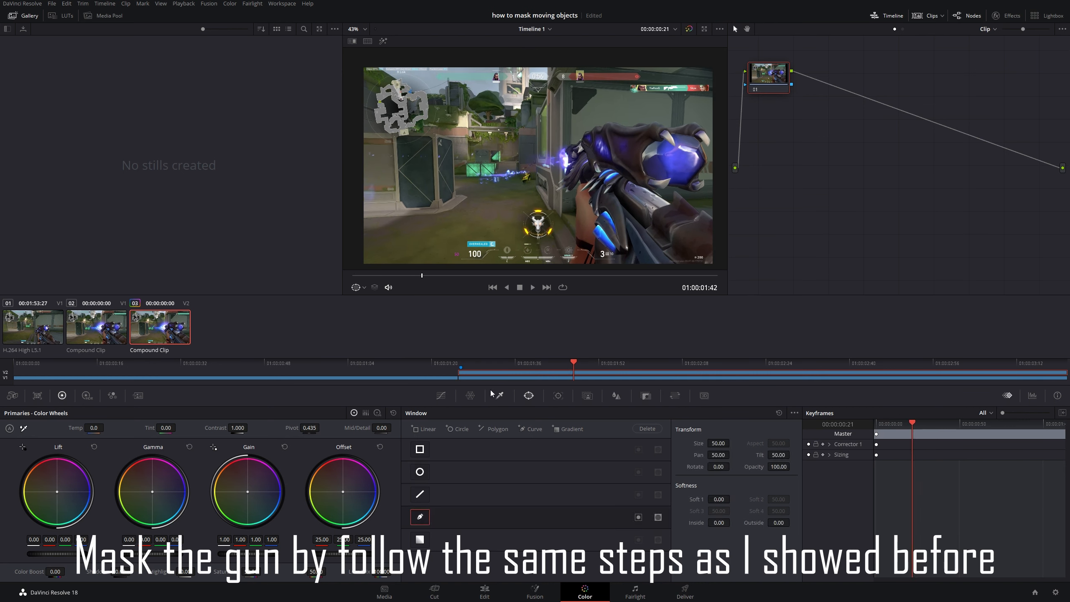
pyautogui.click(420, 517)
pyautogui.scroll(3, 582, 212)
pyautogui.scroll(6, 582, 213)
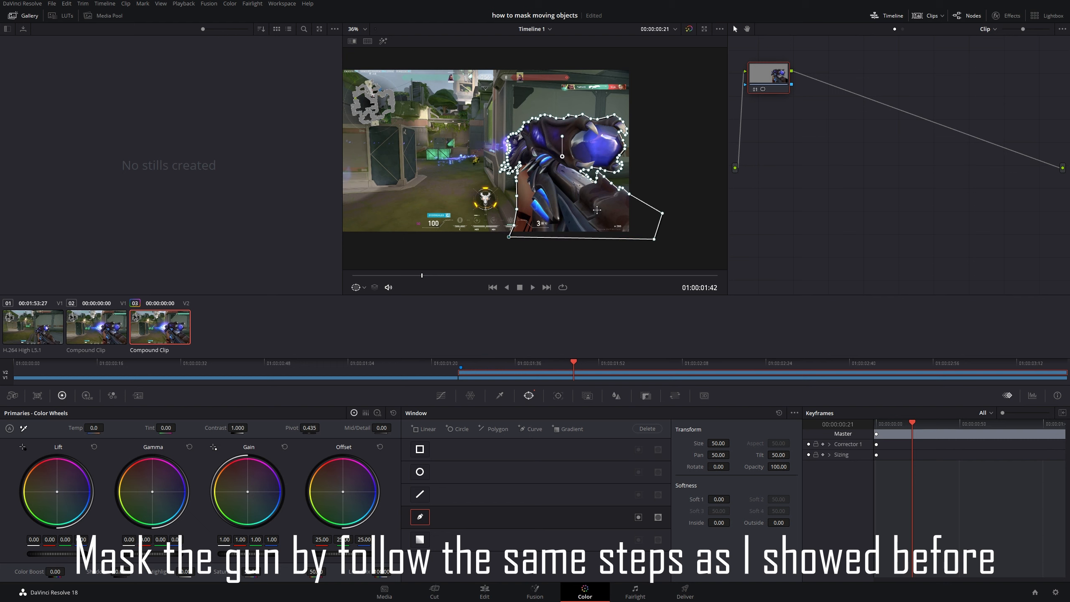
# Track the gun mask forward from 00:00:00:21 to the end of the clip with the Tracker
pyautogui.click(556, 397)
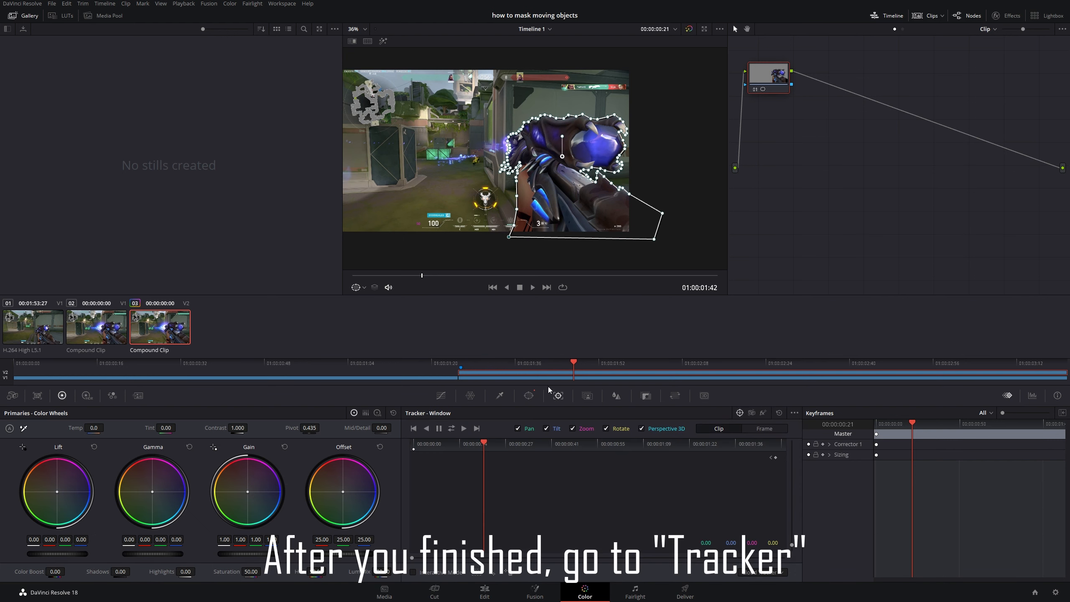
pyautogui.click(464, 429)
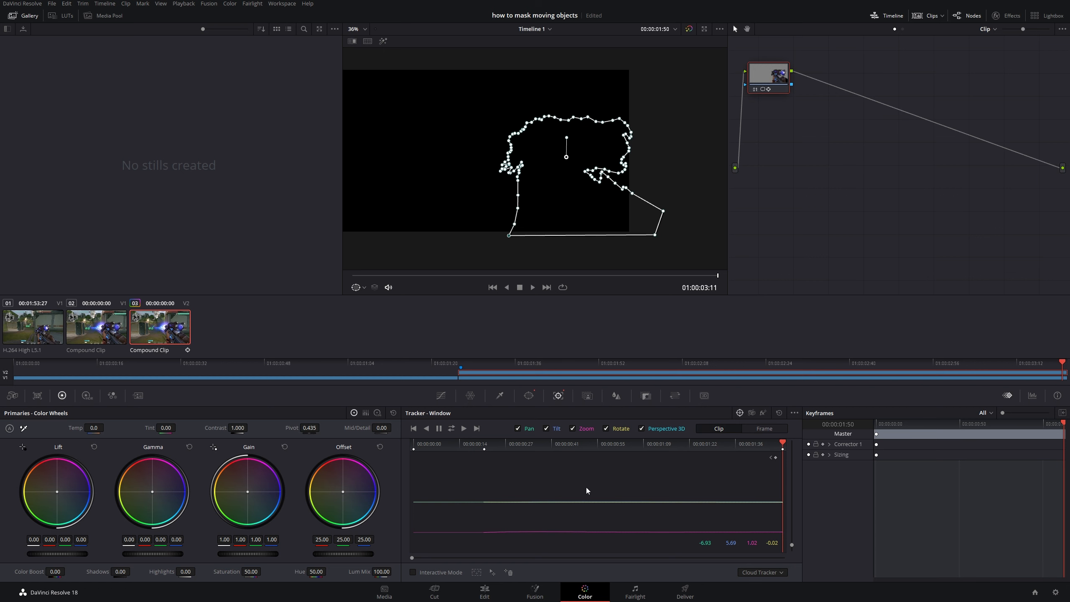
# Track the gun mask backward from 00:00:00:21 to the clip's start, and run it forward again from 00:00:00:21
pyautogui.moveTo(498, 445); pyautogui.dragTo(484, 447)
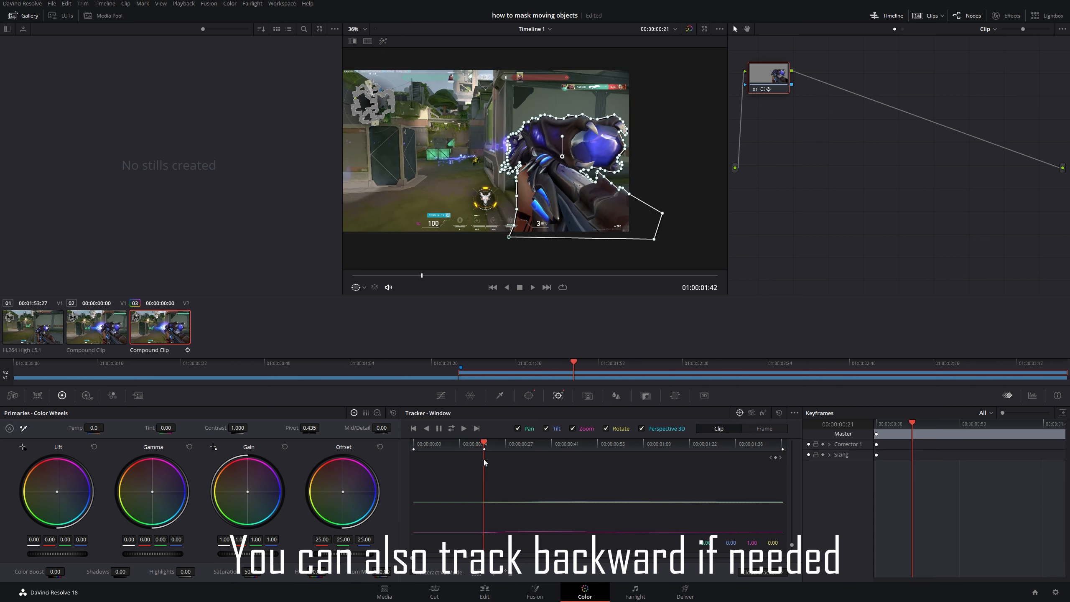
pyautogui.click(426, 429)
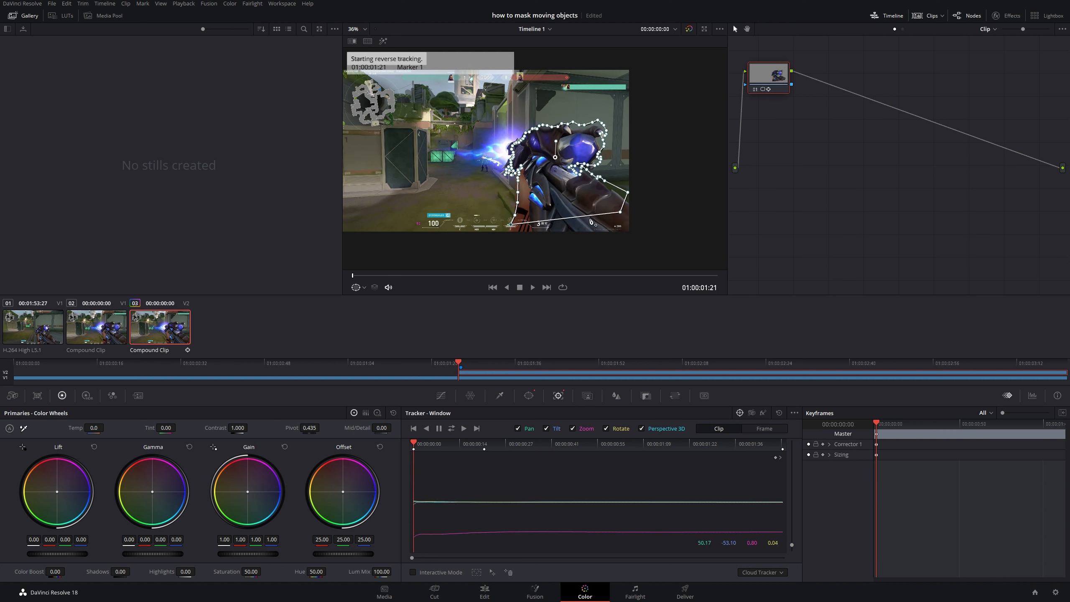
pyautogui.moveTo(460, 448); pyautogui.dragTo(476, 441)
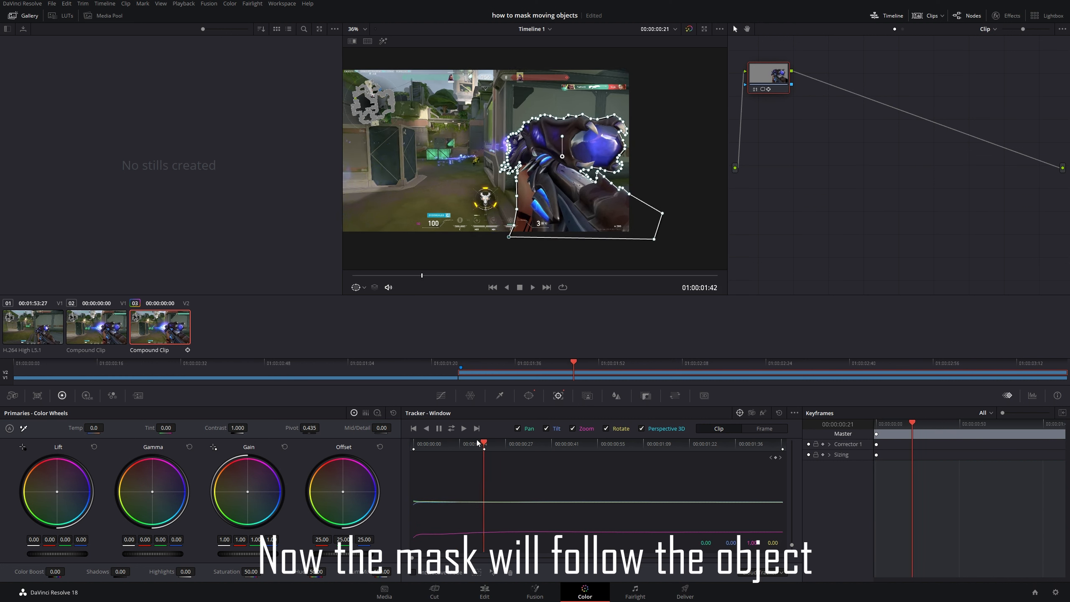
pyautogui.click(464, 428)
# In the Tracker's Frame mode, refit the mask points along the arm and below the gun at 00:00:00:01
pyautogui.scroll(2, 492, 213)
pyautogui.moveTo(484, 442); pyautogui.dragTo(417, 454)
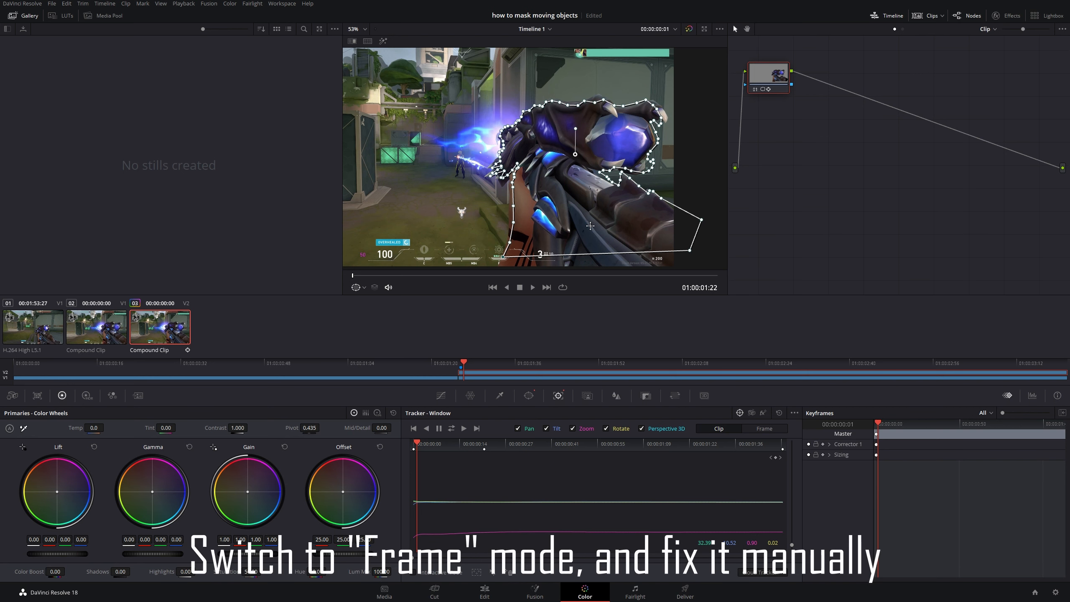
pyautogui.click(762, 430)
pyautogui.moveTo(501, 203); pyautogui.dragTo(497, 182)
pyautogui.scroll(1, 496, 182)
pyautogui.moveTo(497, 239); pyautogui.dragTo(485, 261)
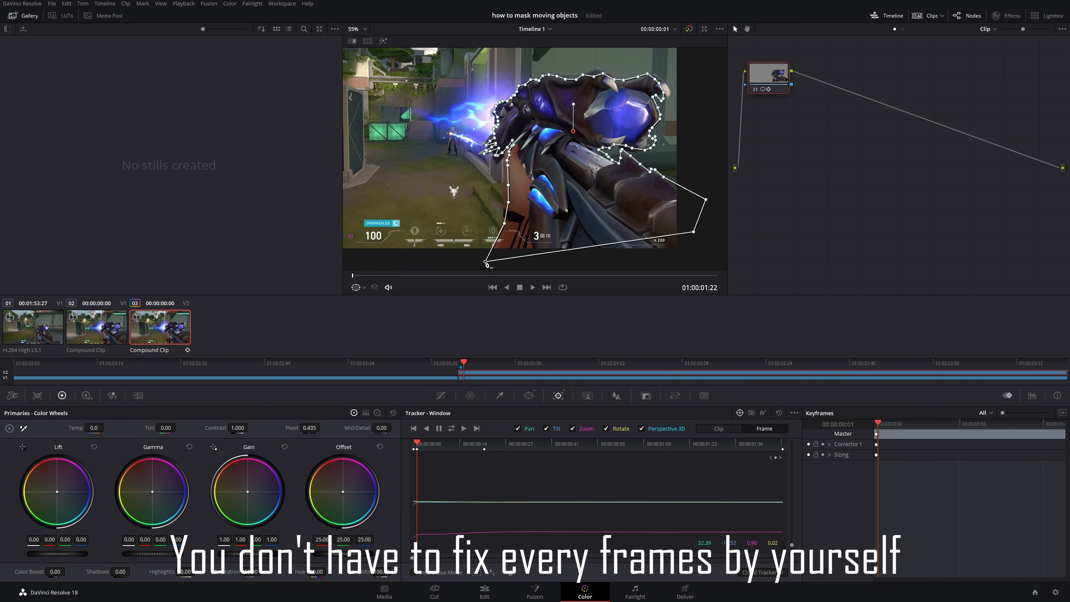
pyautogui.moveTo(503, 224); pyautogui.dragTo(503, 198)
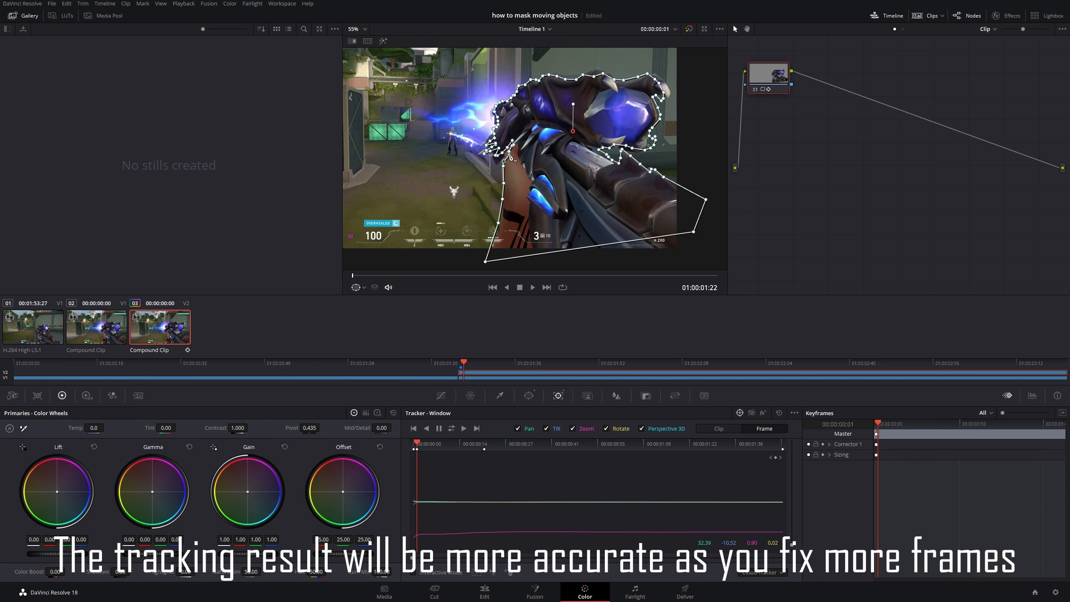
# Refit the mask points around the gun's lower edge at 00:00:00:00 and play back the tracked mask
pyautogui.press('Left')
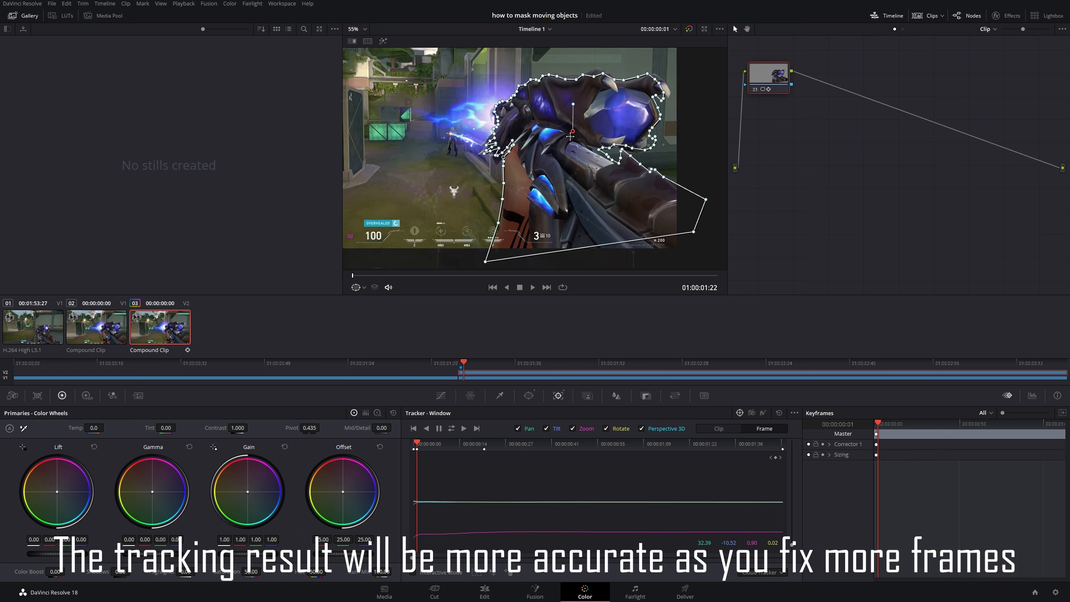
pyautogui.scroll(1, 563, 136)
pyautogui.moveTo(605, 249); pyautogui.dragTo(624, 264)
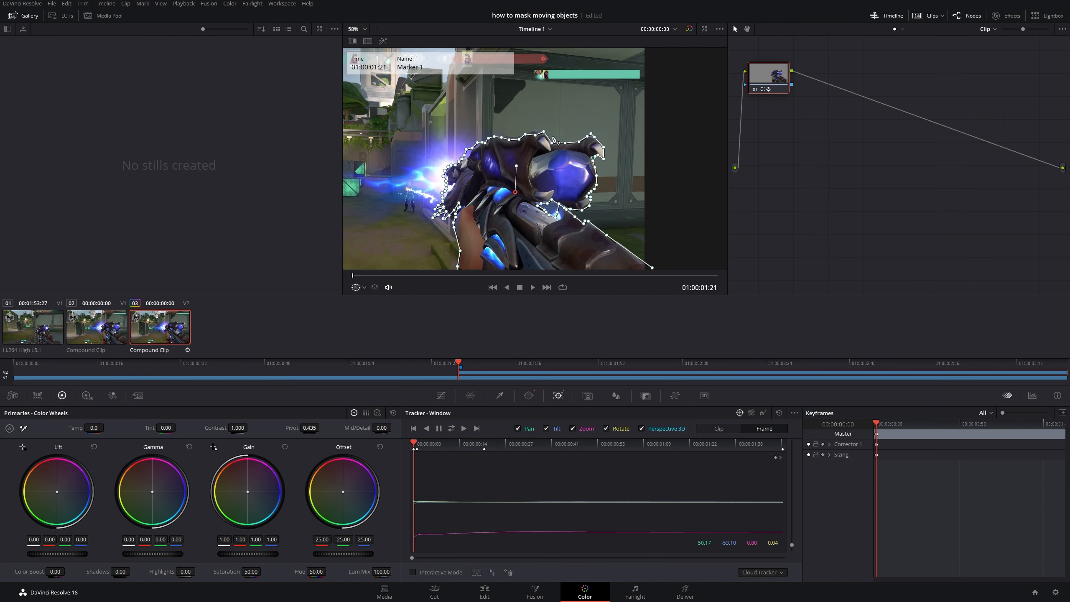
pyautogui.scroll(-1, 529, 167)
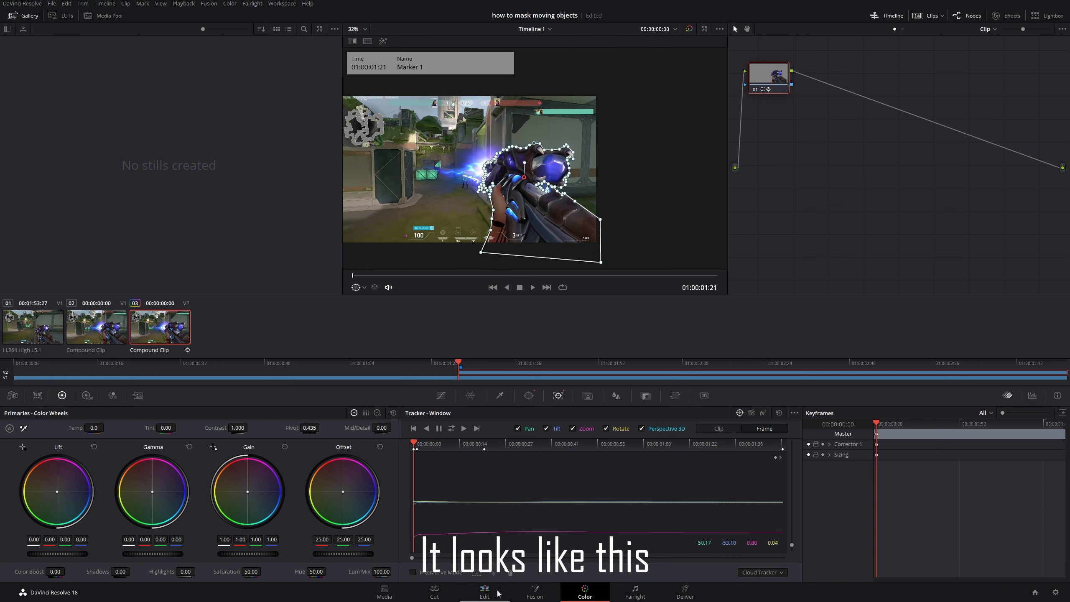
pyautogui.click(534, 287)
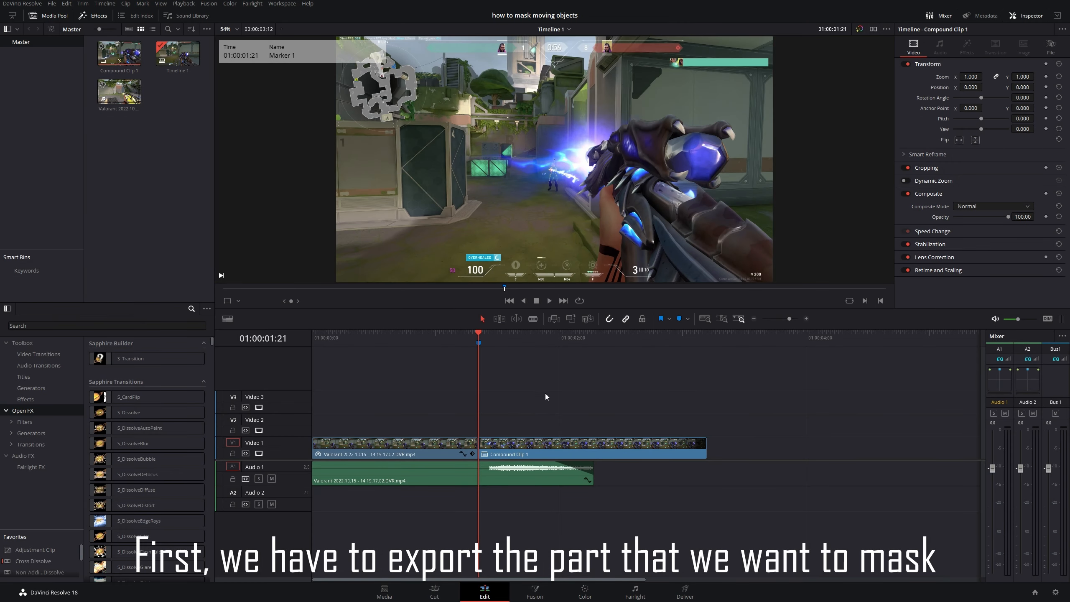
# On the Edit page timeline, mark the In point at 01:00:01:21 and the Out point at 01:00:03:11
pyautogui.press('i')
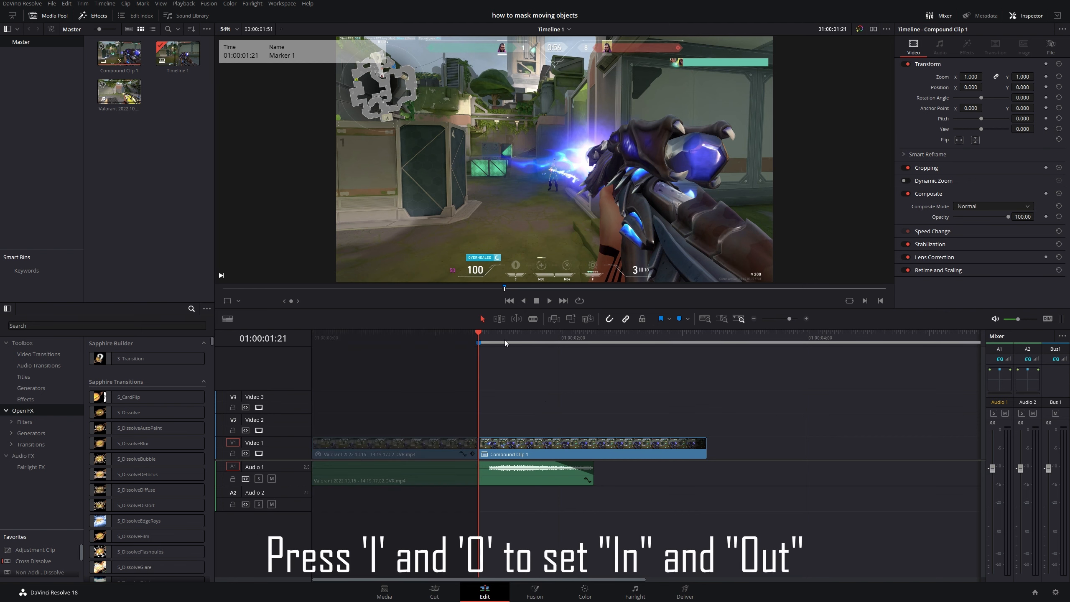
pyautogui.moveTo(529, 337)
pyautogui.mouseDown()
pyautogui.moveTo(703, 345)
pyautogui.moveTo(491, 342)
pyautogui.moveTo(519, 338)
pyautogui.mouseUp()
pyautogui.press('o')
# On the Deliver page, render the marked range to the file clip, replacing the existing file
pyautogui.click(693, 596)
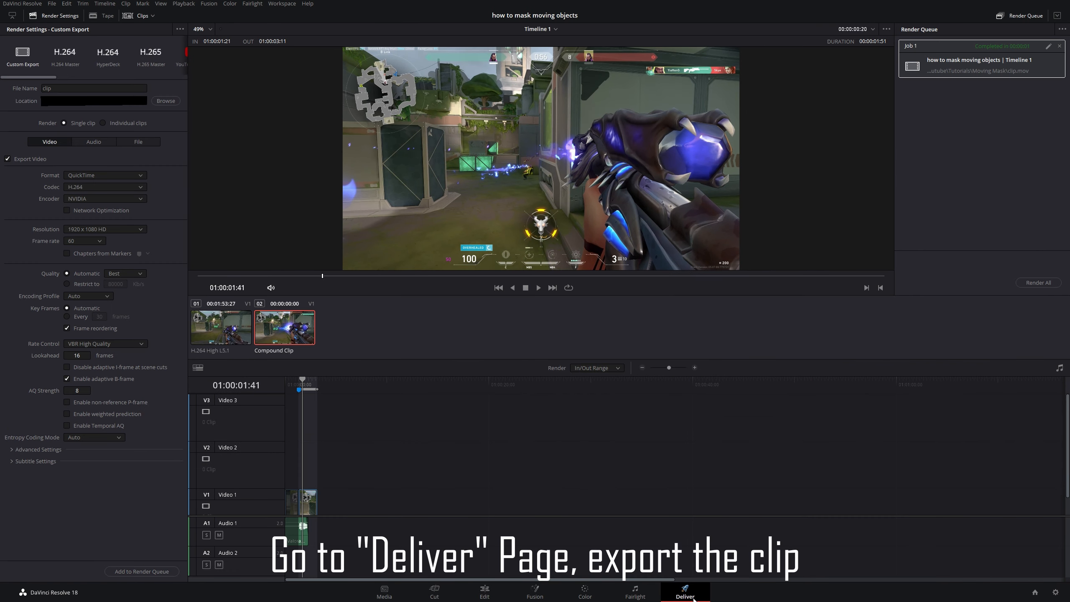
pyautogui.click(50, 90)
pyautogui.click(141, 571)
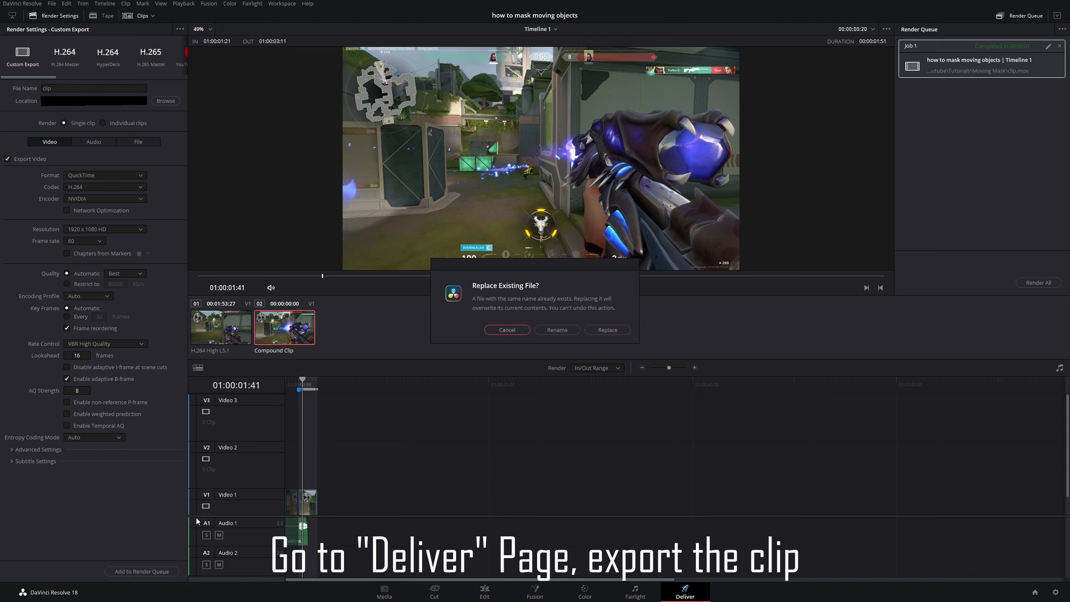
pyautogui.click(605, 331)
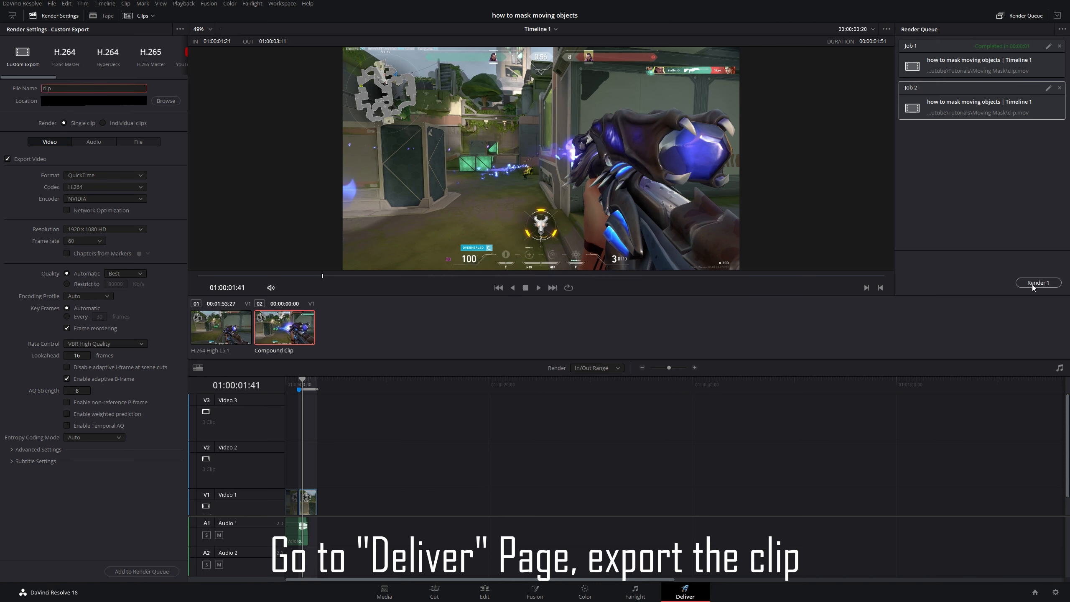
pyautogui.click(1032, 285)
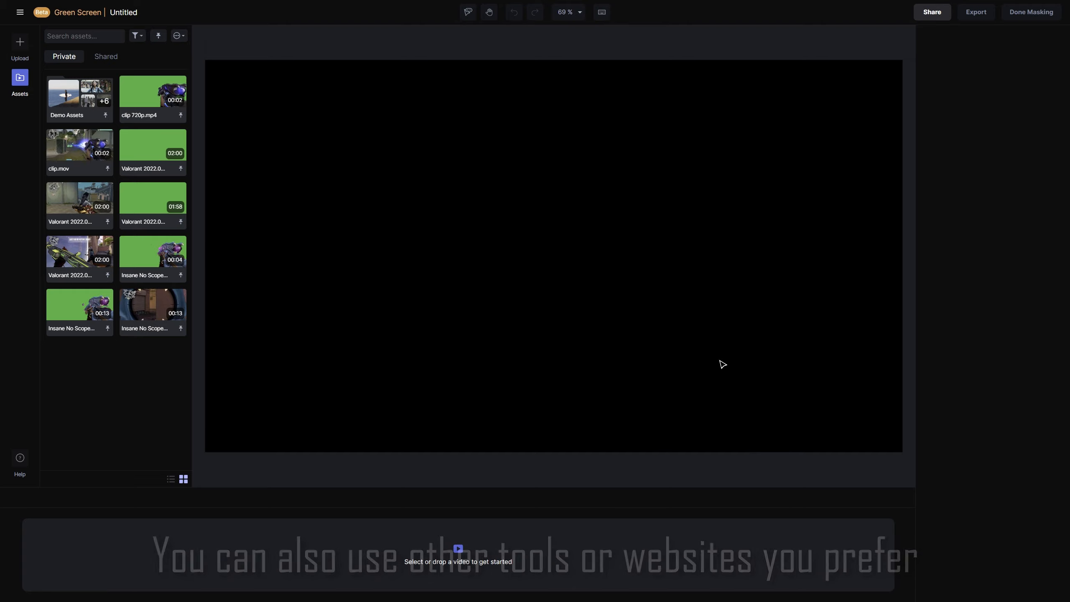
# Switch to Runway's Green Screen tool, upload the rendered clip and load it for masking
pyautogui.click(20, 49)
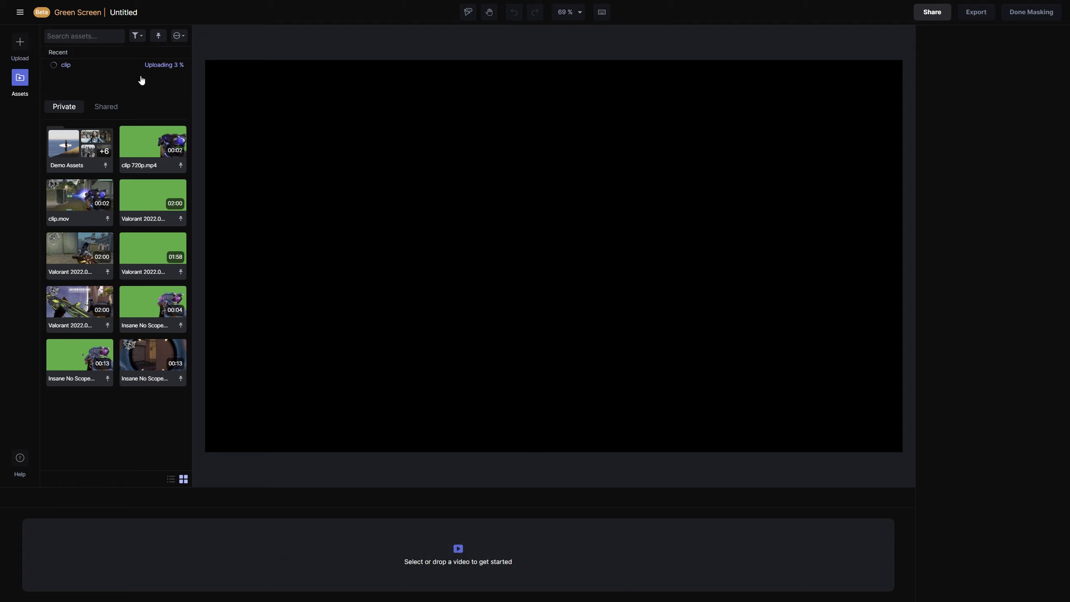
pyautogui.moveTo(81, 145); pyautogui.dragTo(118, 569)
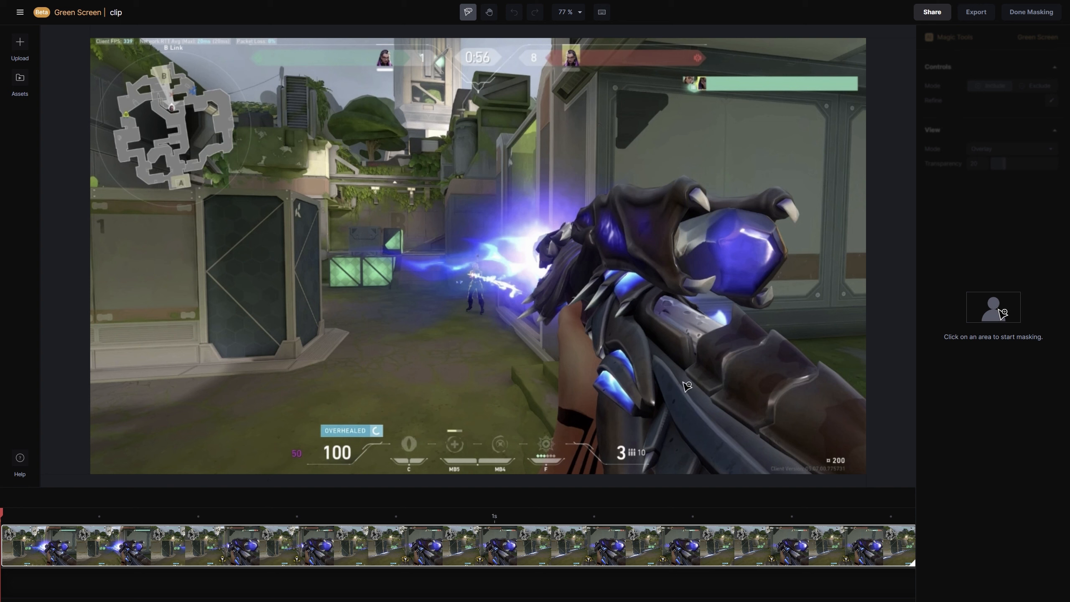
# Place Include points on each part of the gun and arm in the first frame until the green mask covers them
pyautogui.click(666, 338)
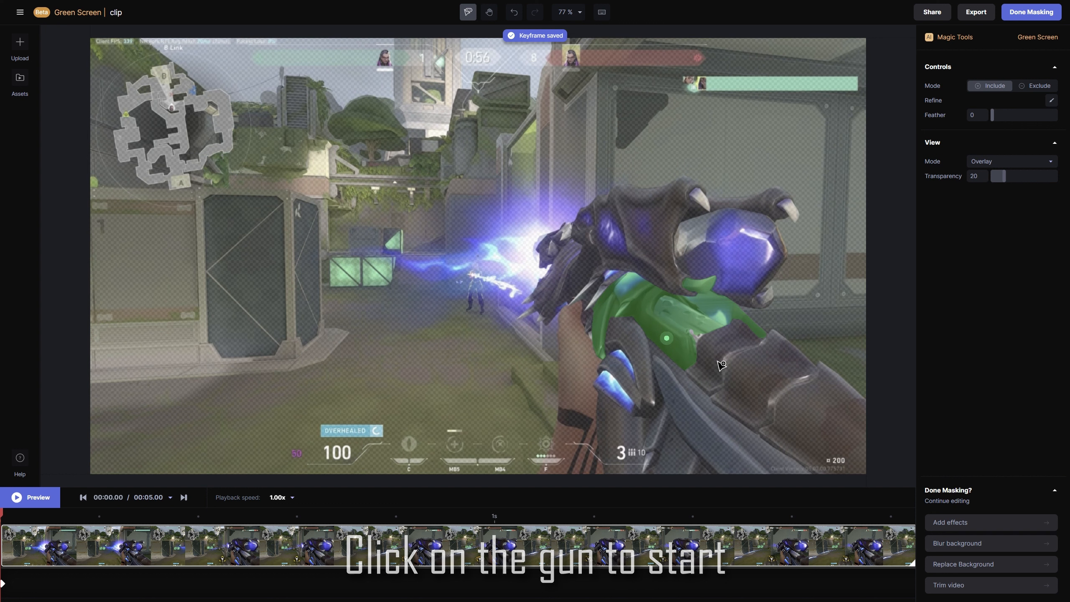
pyautogui.click(712, 355)
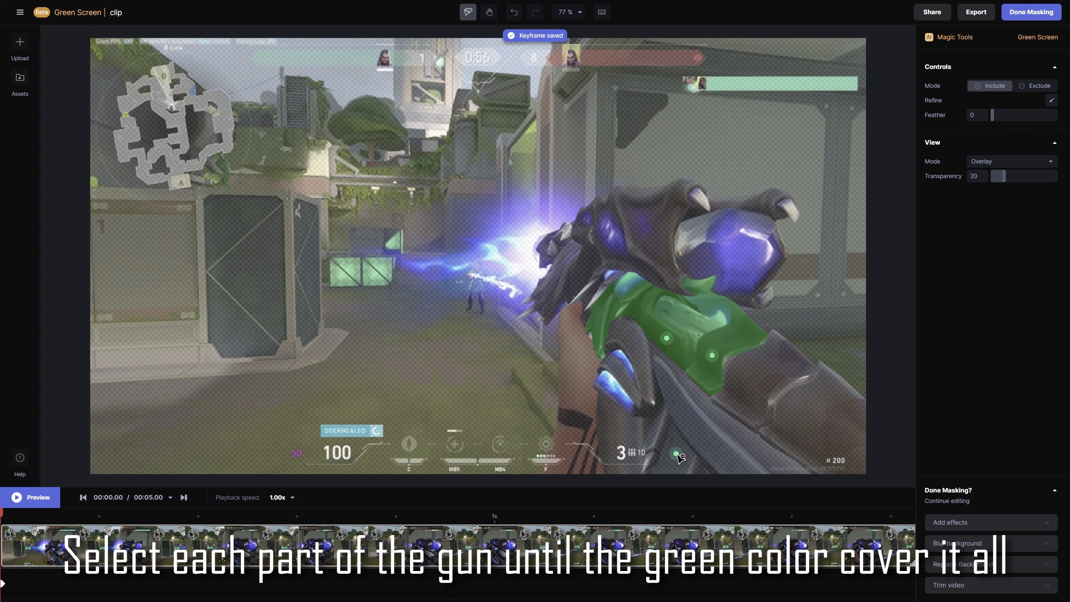
pyautogui.click(560, 272)
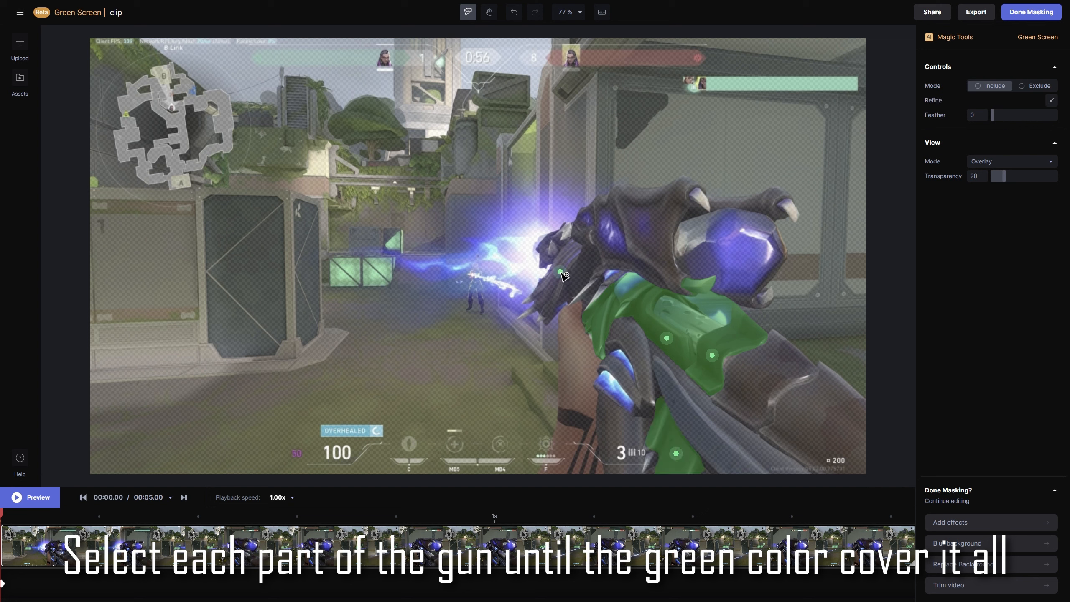
pyautogui.click(701, 427)
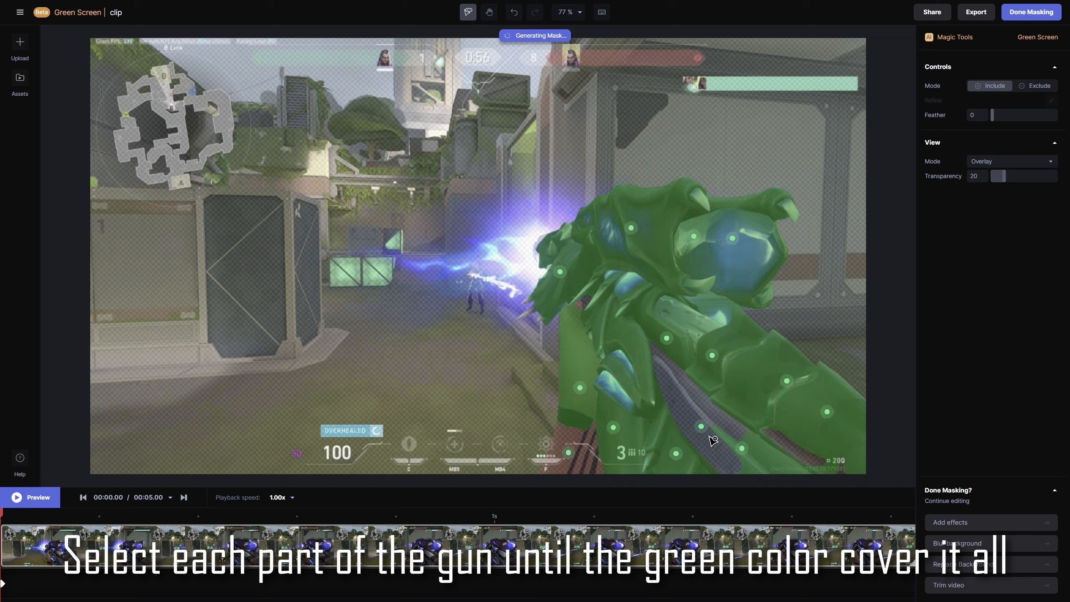
pyautogui.click(742, 448)
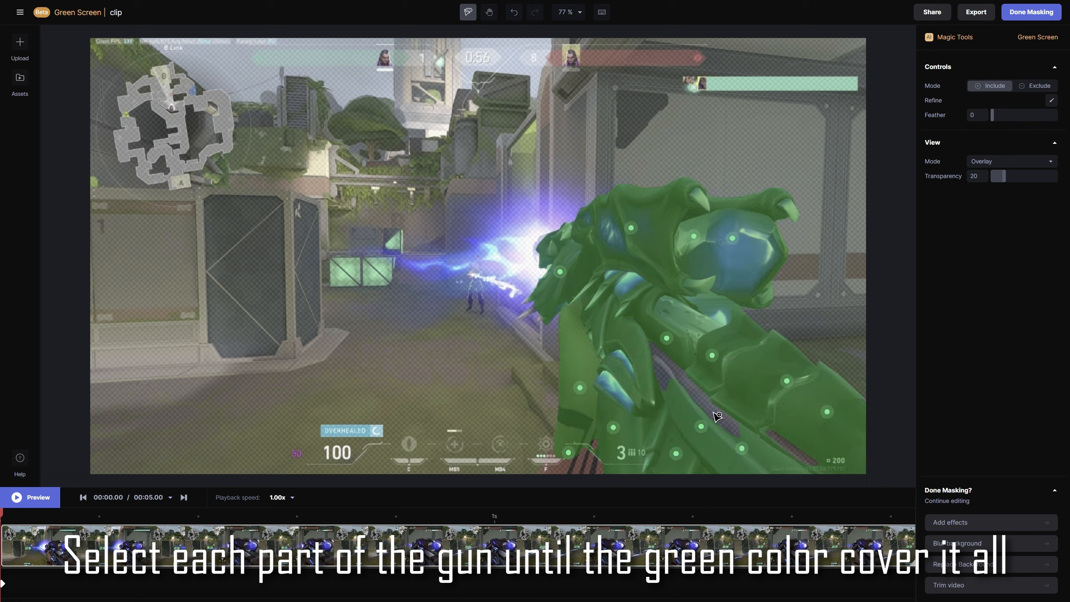
pyautogui.click(685, 386)
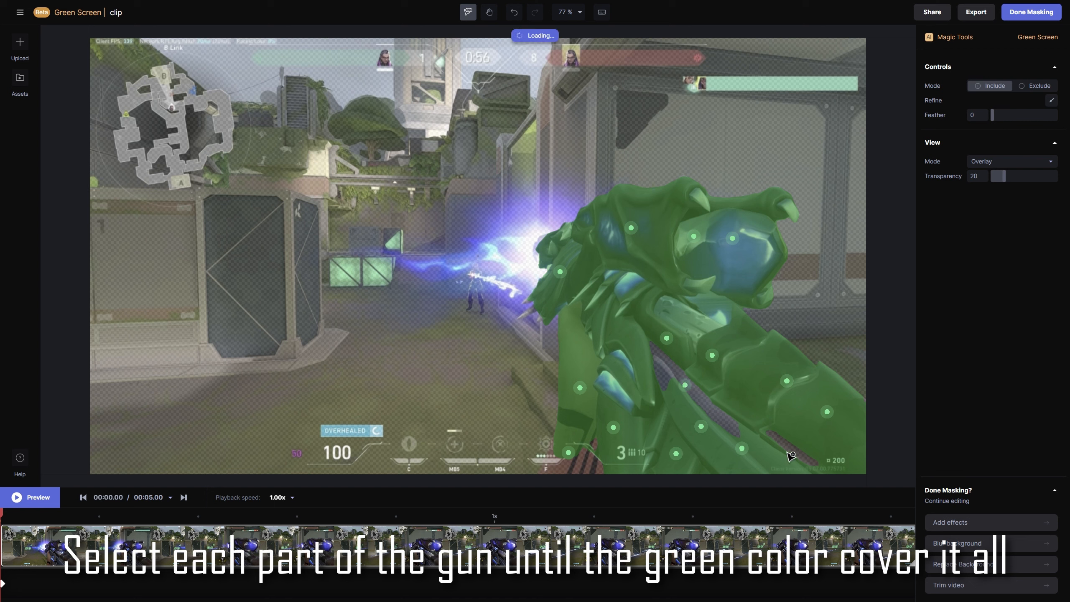
pyautogui.click(564, 467)
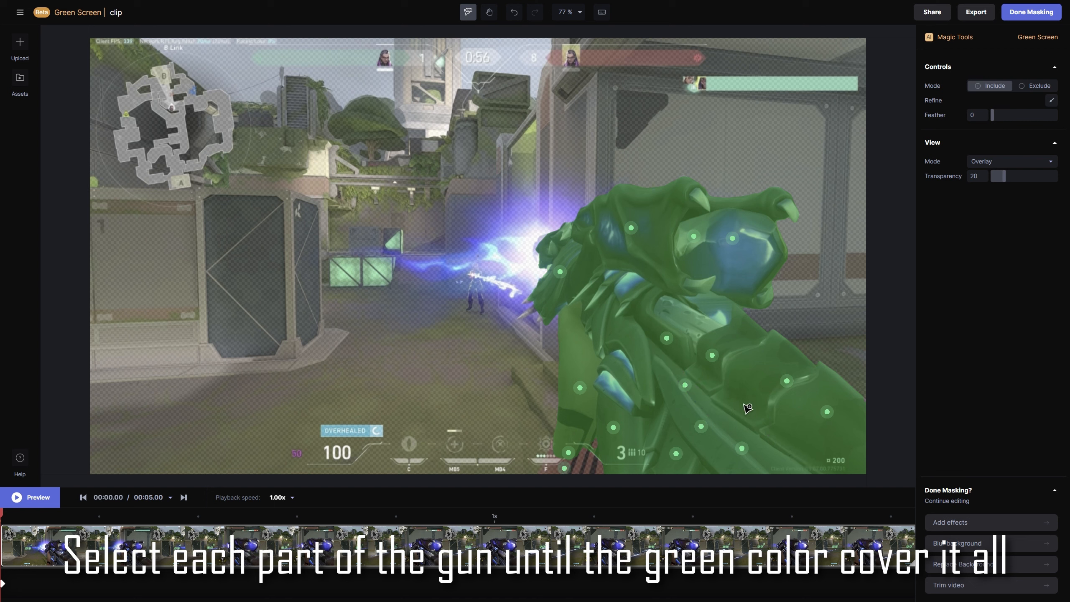
pyautogui.click(574, 471)
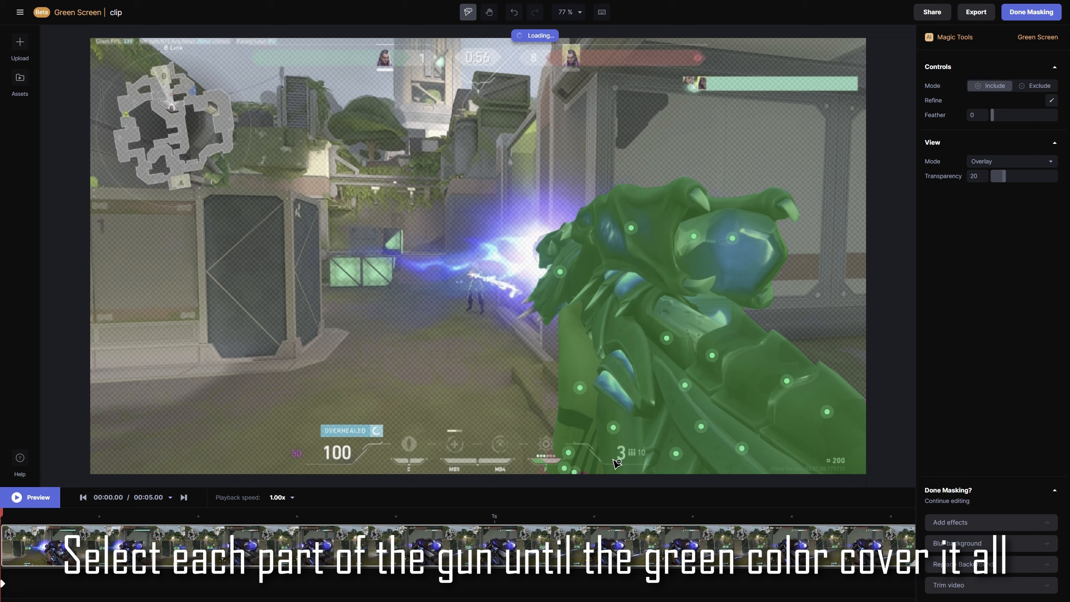
pyautogui.click(707, 387)
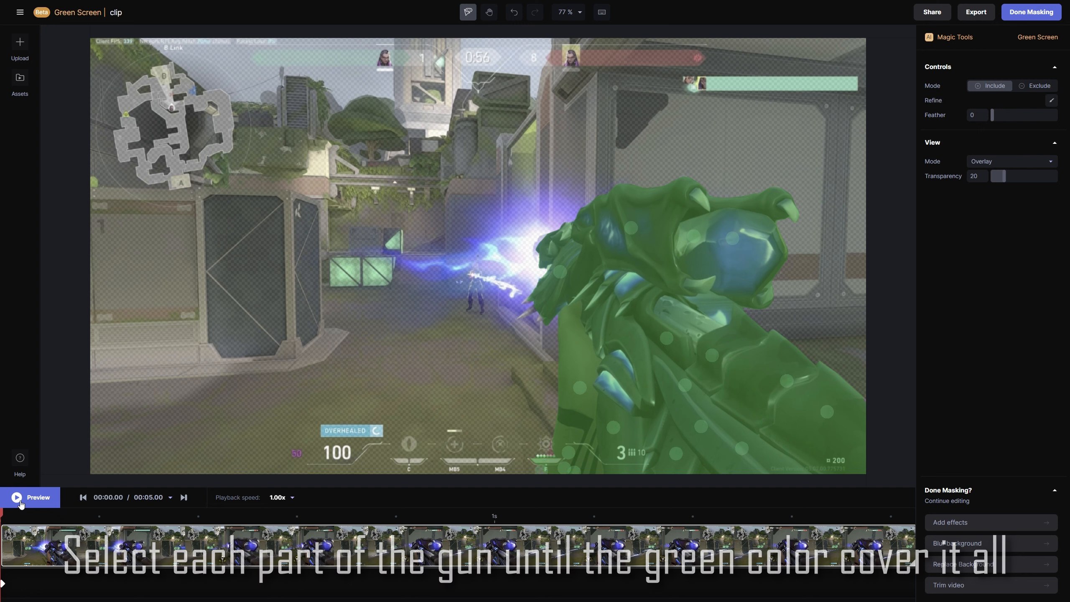
# Preview the gun mask through the clip and finish masking
pyautogui.press('space')
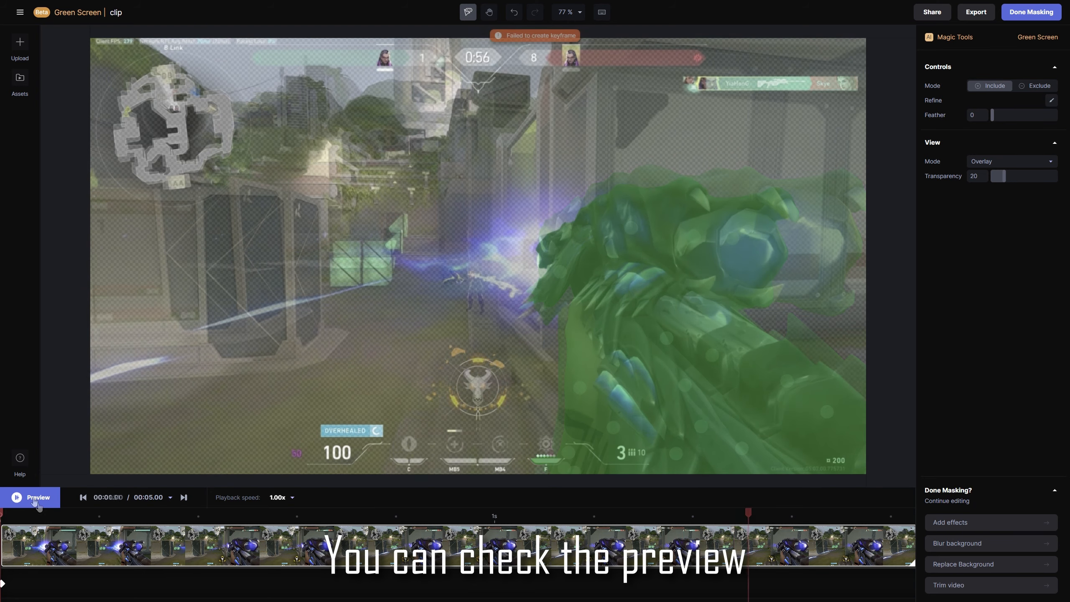
pyautogui.click(35, 499)
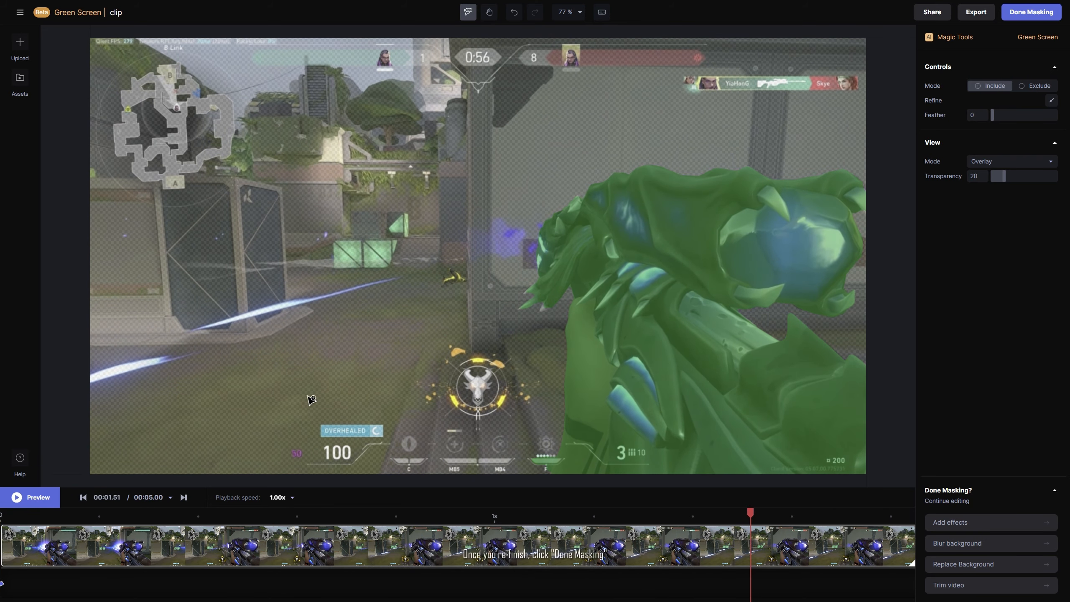
pyautogui.click(1026, 24)
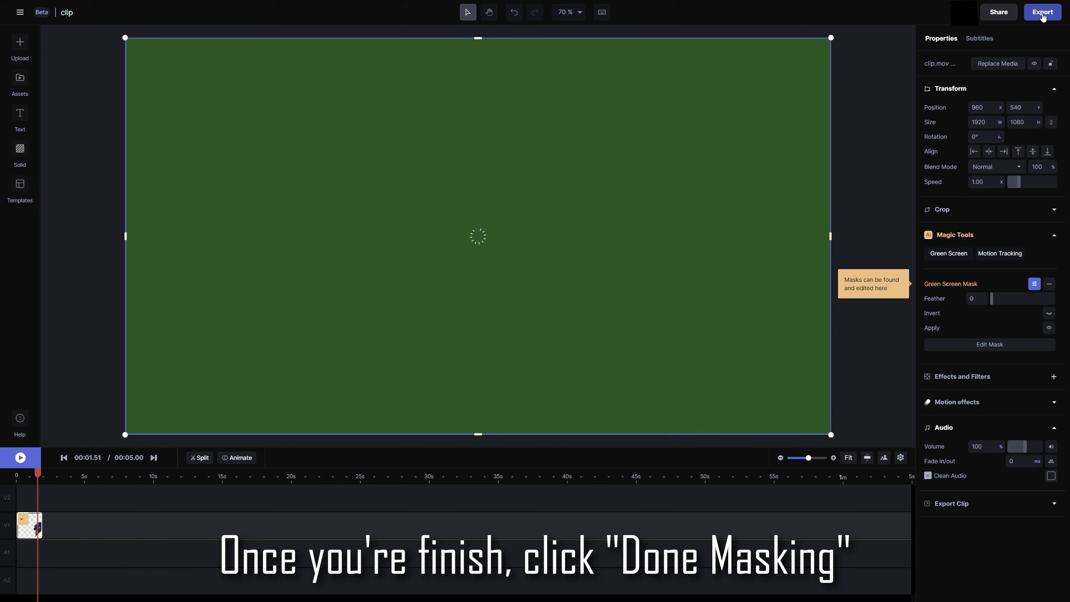
# Export the masked video as a 720p MP4 named clip 720p and download it from the Assets page
pyautogui.click(1042, 12)
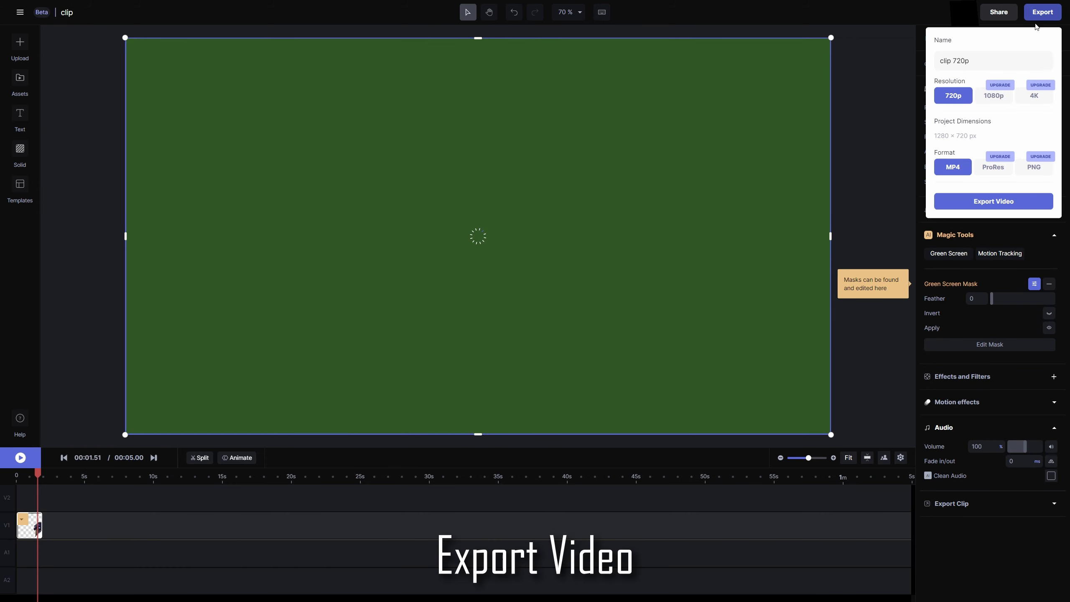
pyautogui.click(993, 201)
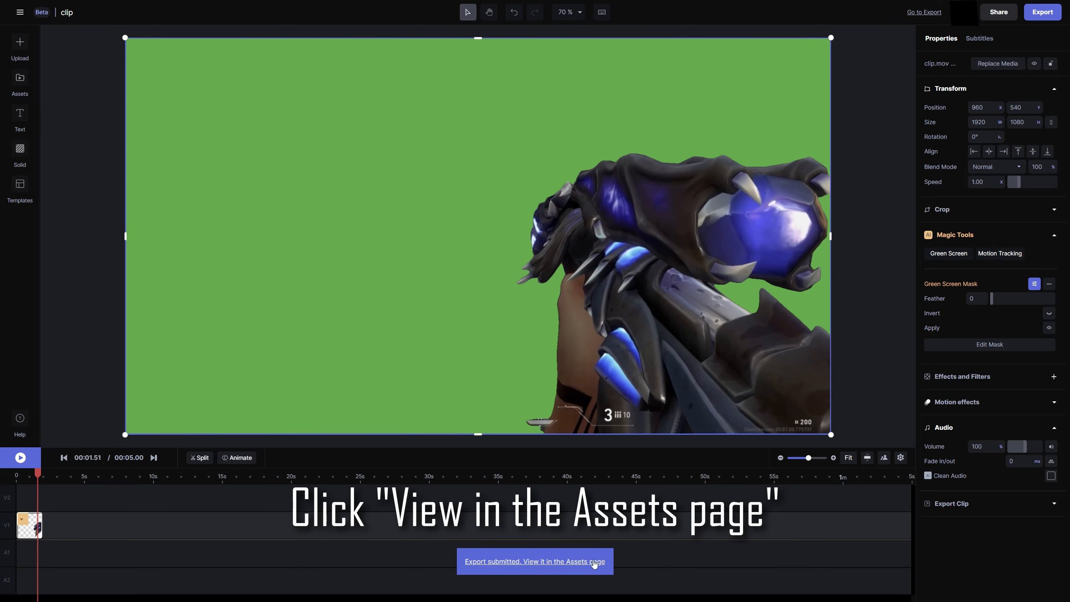
pyautogui.click(563, 566)
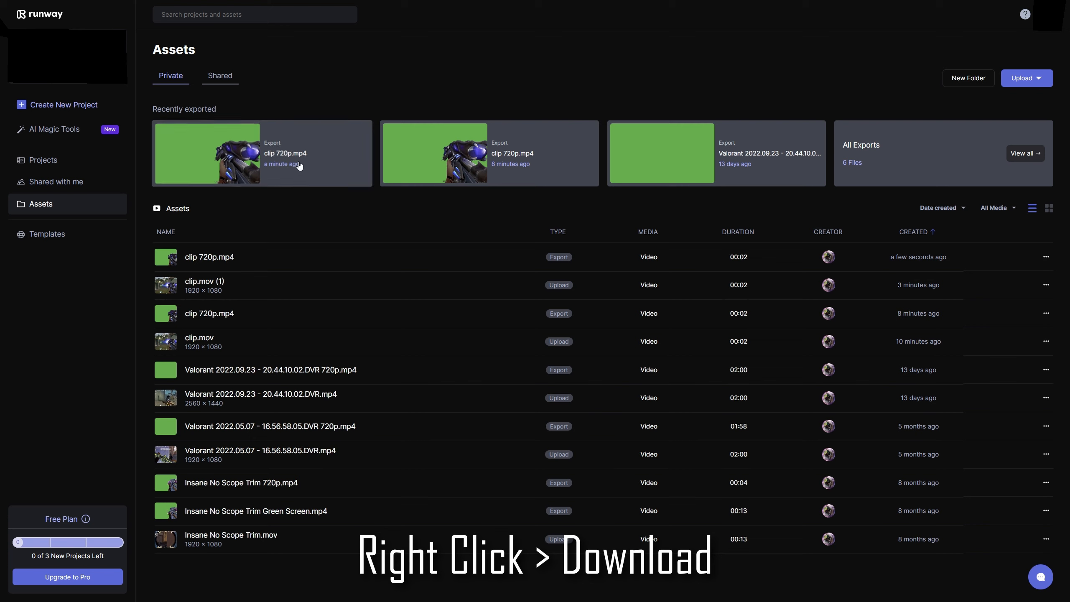
pyautogui.rightClick(299, 165)
pyautogui.click(330, 173)
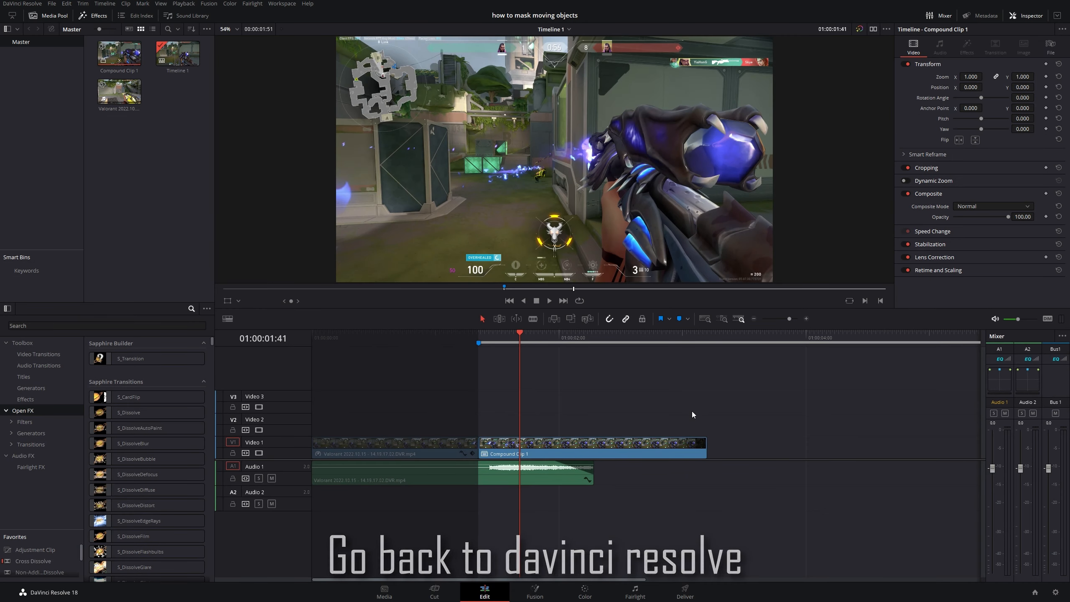
# Switch back to DaVinci Resolve and clear the timeline's In and Out marks
pyautogui.click(143, 3)
pyautogui.click(250, 108)
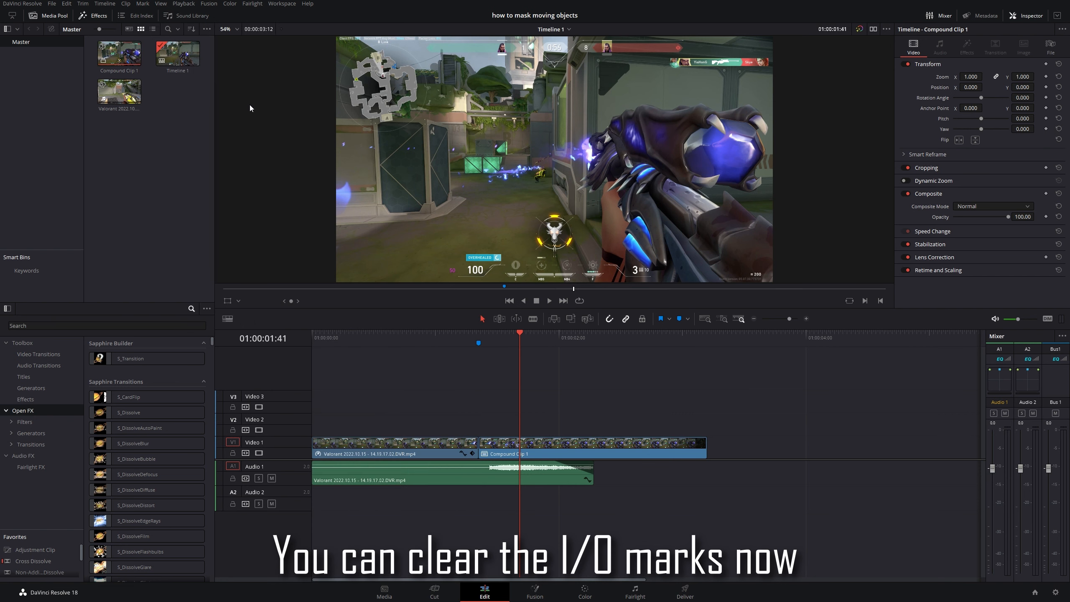
# Import clip 720p.mp4 into the media pool and place it on Video 2, aligned with the start of Compound Clip 1
pyautogui.rightClick(143, 173)
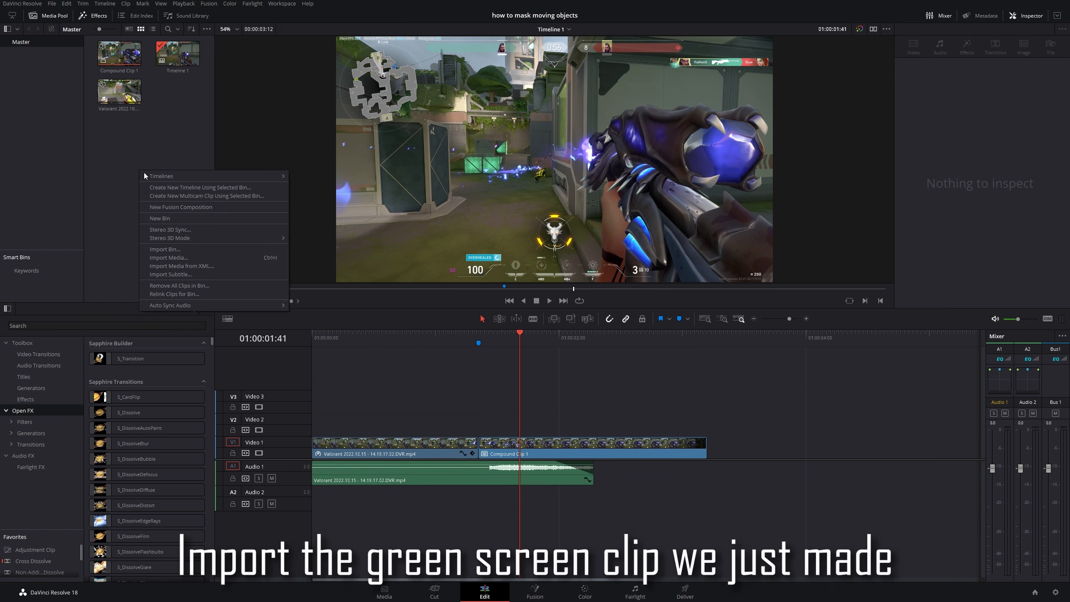
pyautogui.click(232, 257)
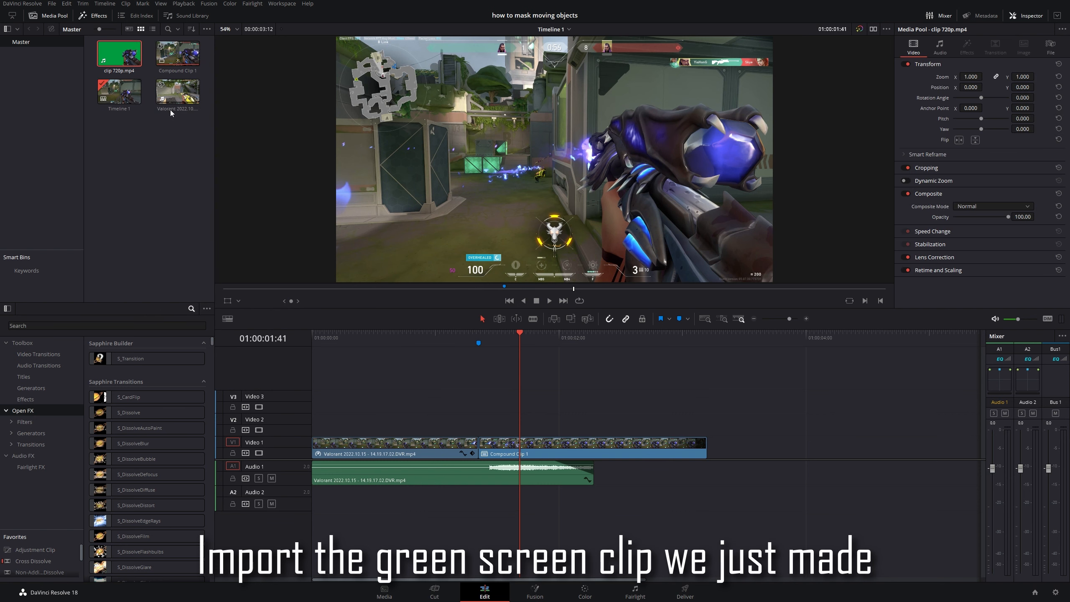
pyautogui.click(119, 54)
pyautogui.moveTo(119, 53); pyautogui.dragTo(487, 407)
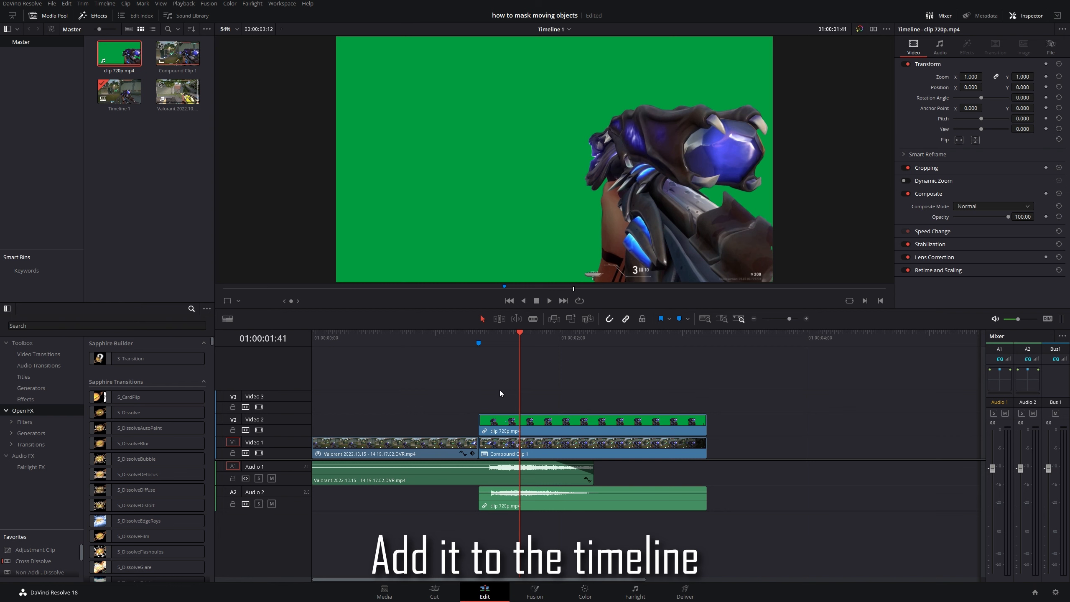
# Unlink the green screen clip's video and audio, and delete its extra audio from Audio 2
pyautogui.click(541, 417)
pyautogui.rightClick(546, 419)
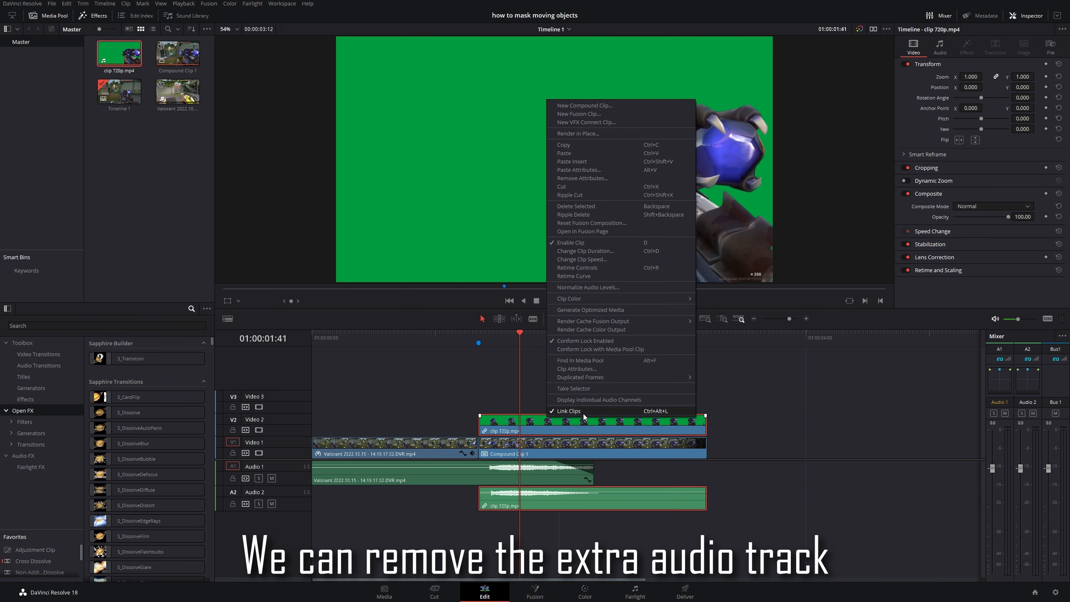
pyautogui.click(584, 411)
pyautogui.click(577, 497)
pyautogui.press('BackSpace')
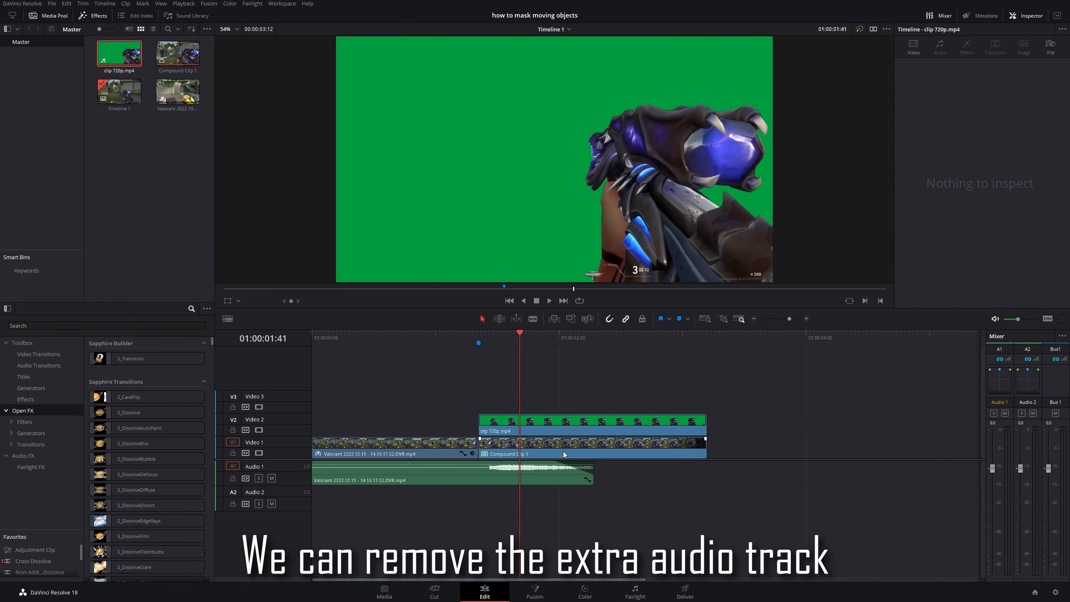
# Move the playhead to the marker at 01:00:01:21 and apply the 3D Keyer effect to the green screen clip on Video 2
pyautogui.moveTo(509, 343); pyautogui.dragTo(478, 338)
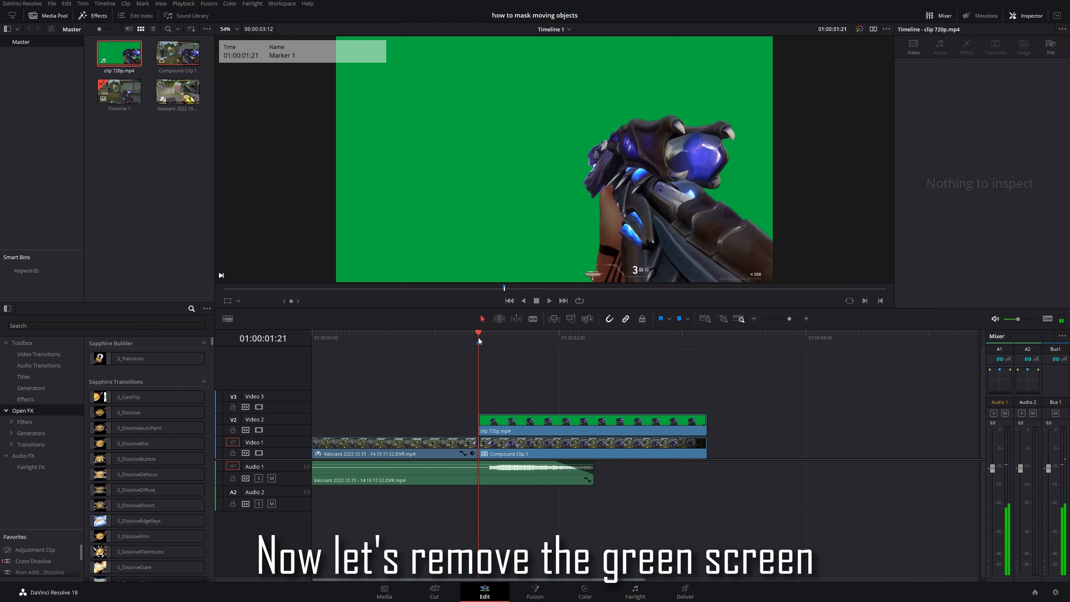
pyautogui.click(190, 324)
pyautogui.write('3d ke')
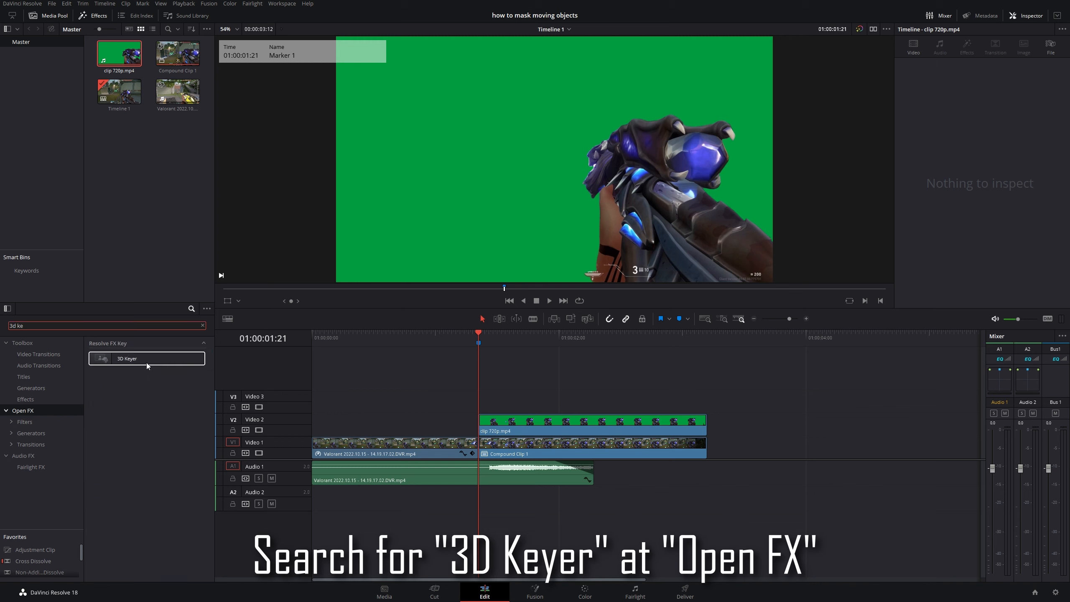
pyautogui.moveTo(143, 359); pyautogui.dragTo(549, 413)
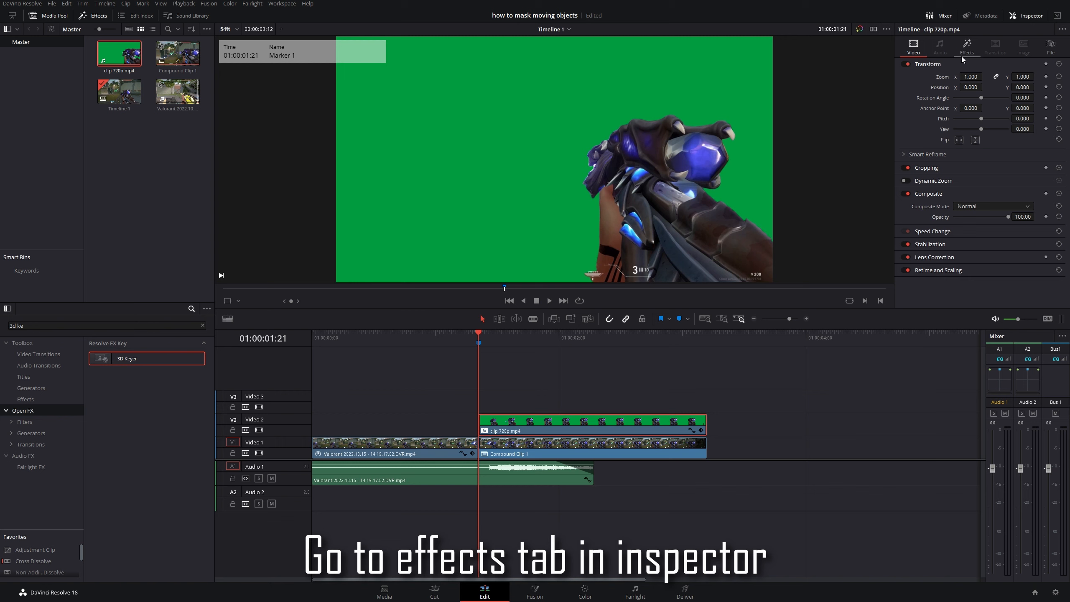
# Show the 3D Keyer settings, switch the viewer to Open FX Overlay, and sample the green background to key it out
pyautogui.click(962, 56)
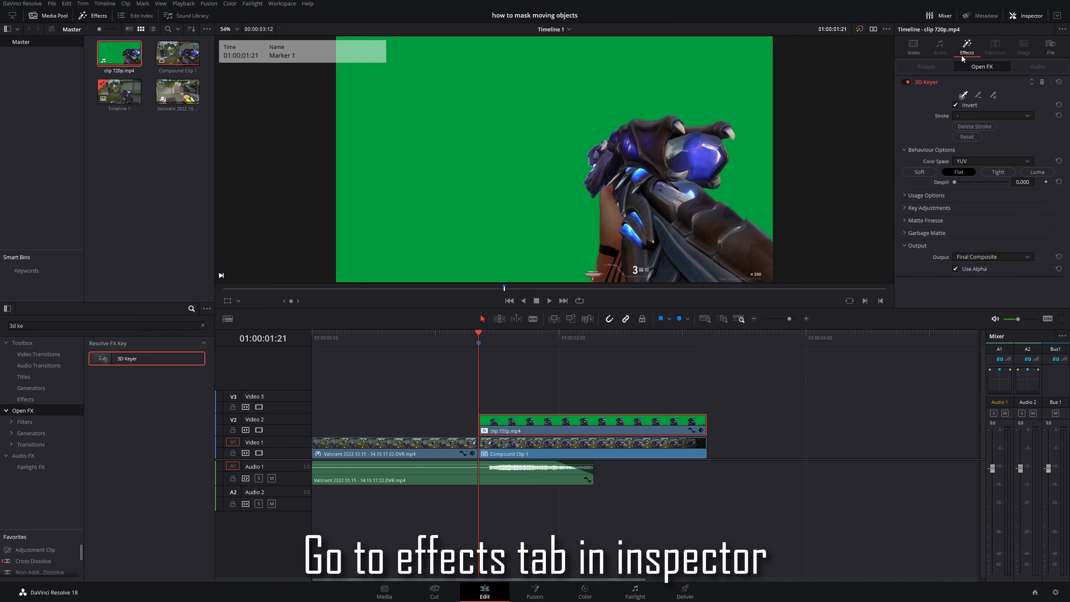
pyautogui.click(238, 301)
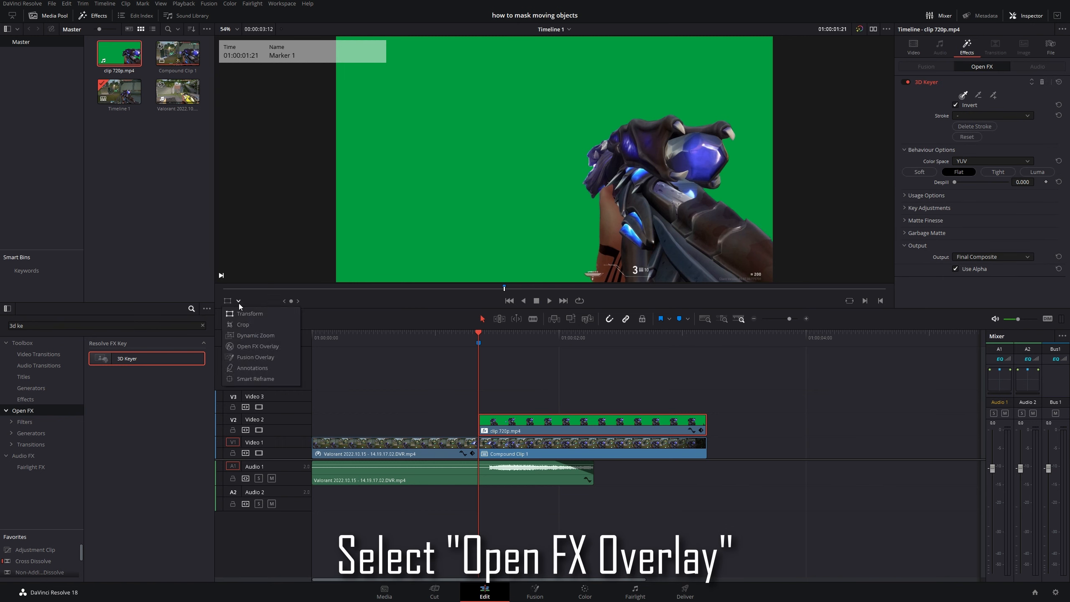
pyautogui.click(261, 347)
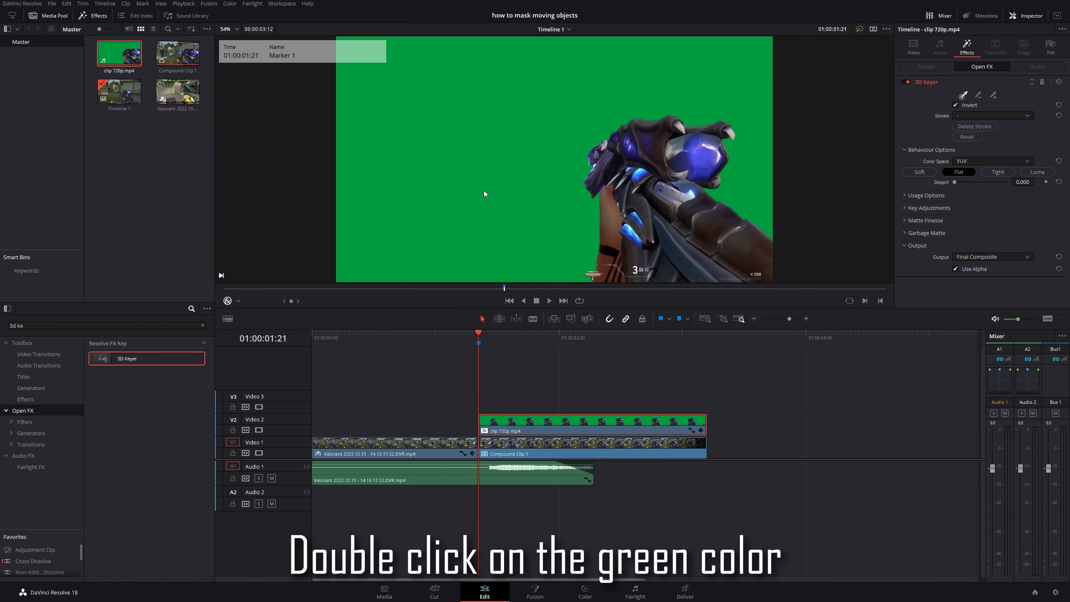
pyautogui.doubleClick(460, 178)
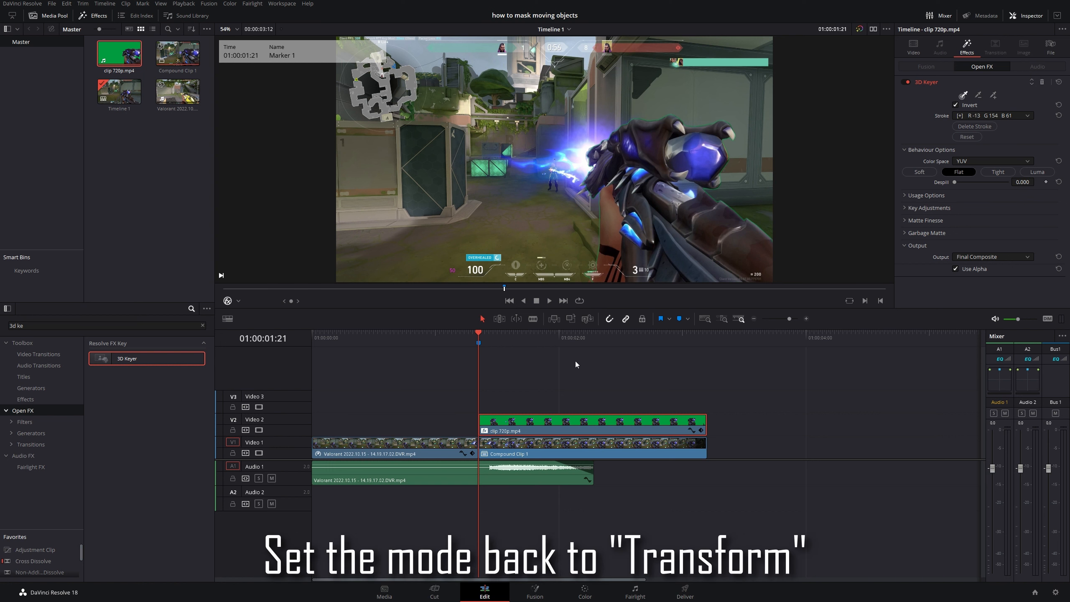
# Return the viewer mode to Transform with its handles hidden, and set the 3D Keyer's Despill to 1.000
pyautogui.click(241, 300)
pyautogui.click(248, 314)
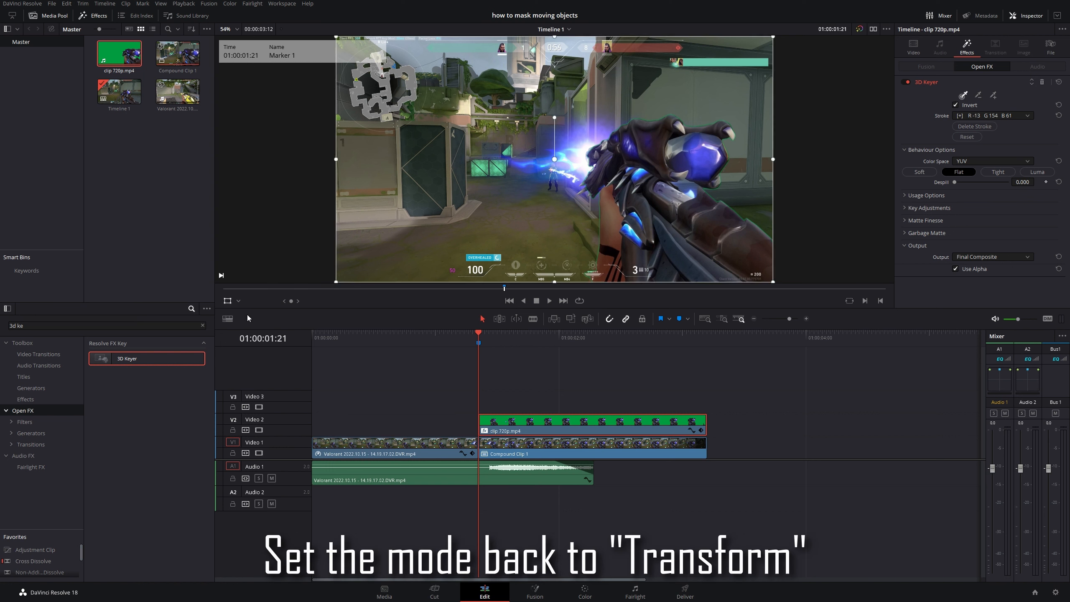
pyautogui.click(227, 301)
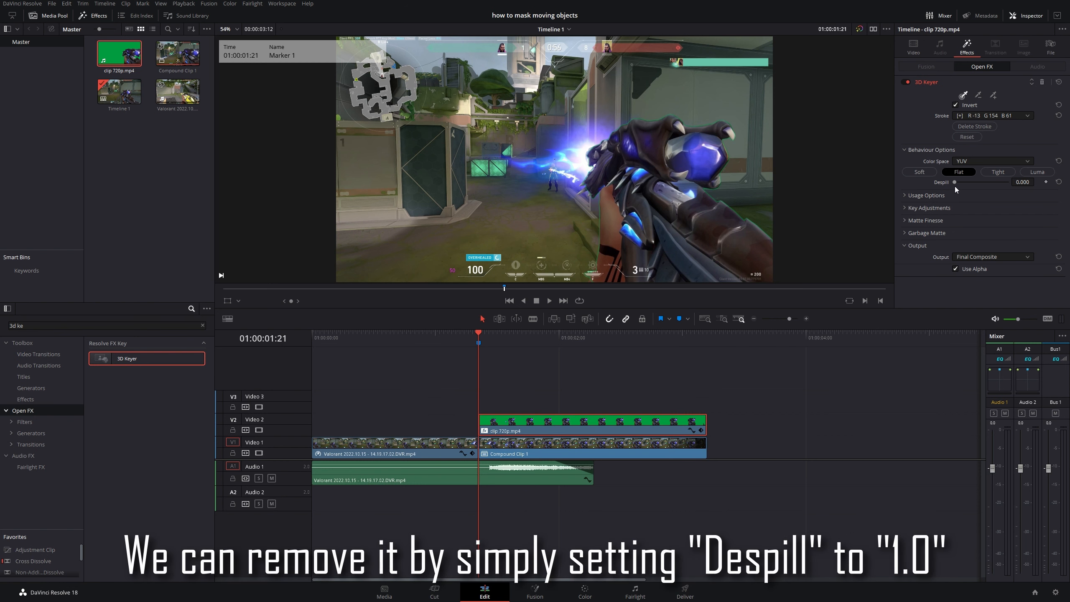
pyautogui.moveTo(967, 182); pyautogui.dragTo(1008, 182)
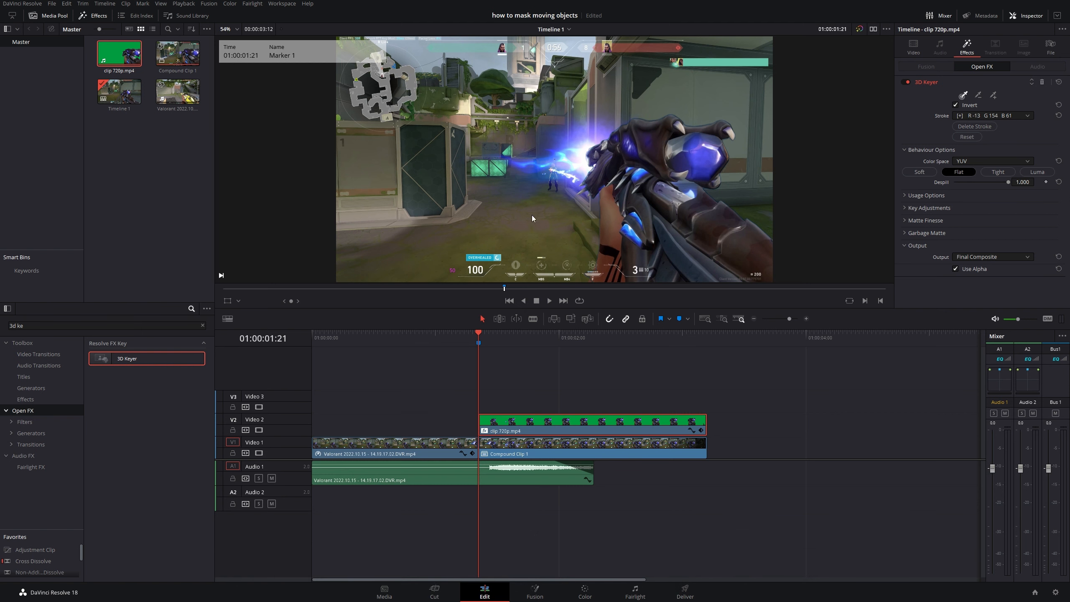
# Play back the masked section while switching the Video 1 track off and on to check the gun mask
pyautogui.click(450, 337)
pyautogui.press('space')
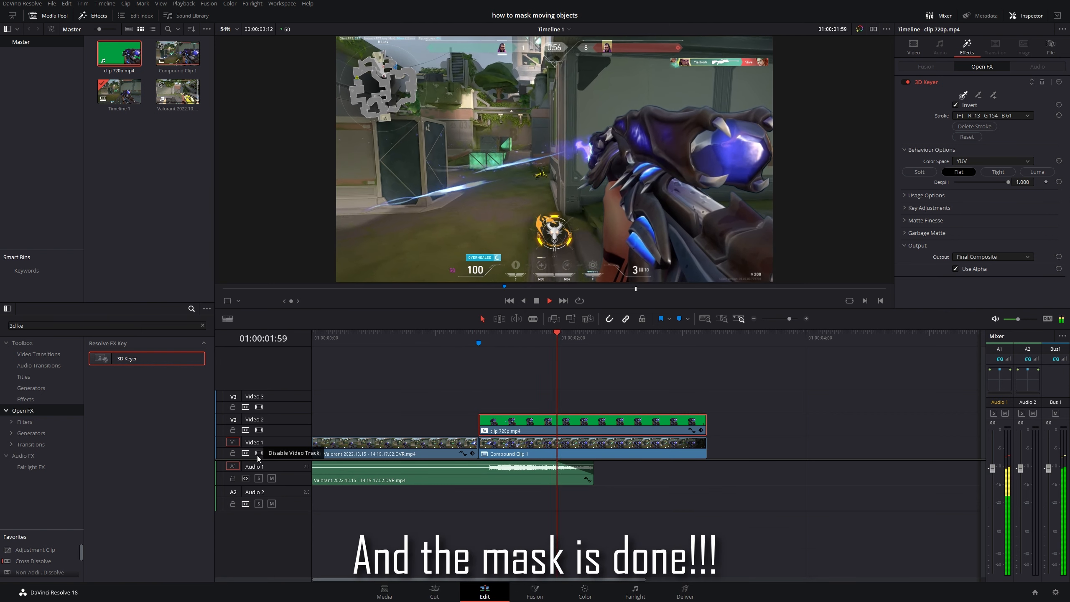
pyautogui.click(258, 453)
pyautogui.click(496, 334)
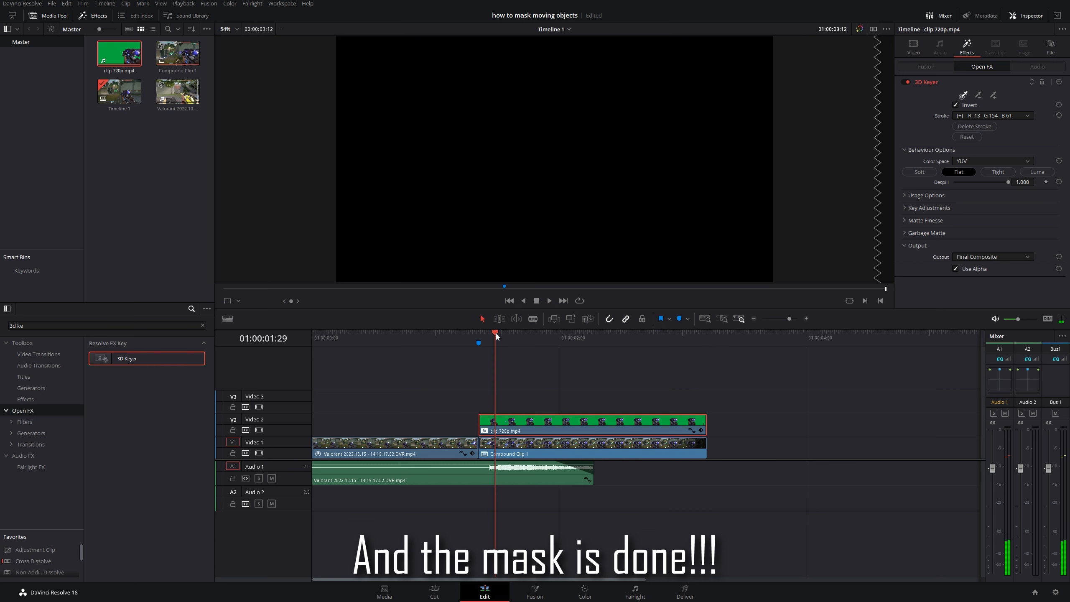
pyautogui.click(259, 452)
pyautogui.click(259, 454)
pyautogui.click(259, 455)
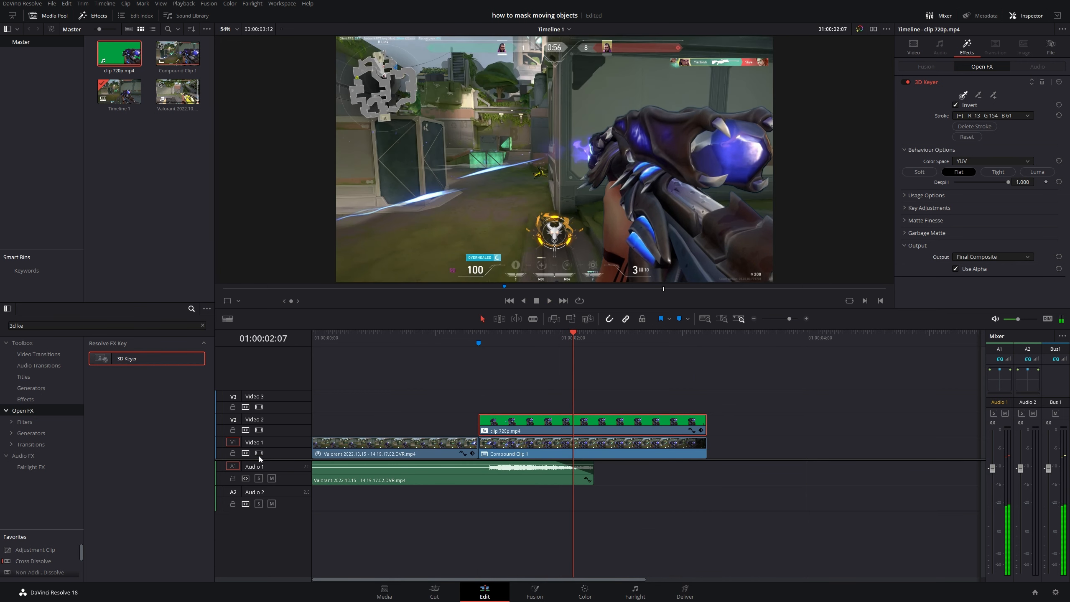
pyautogui.click(259, 454)
pyautogui.click(259, 455)
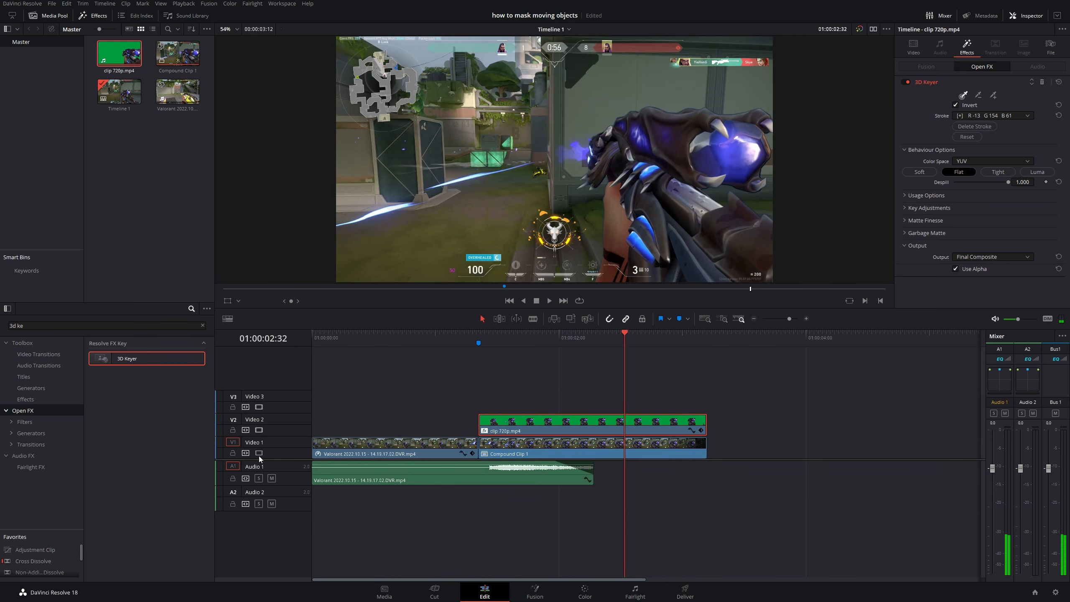
# Return the playhead to the marker and turn the keyed gun clip on Video 2 into a compound clip with the default name
pyautogui.click(480, 335)
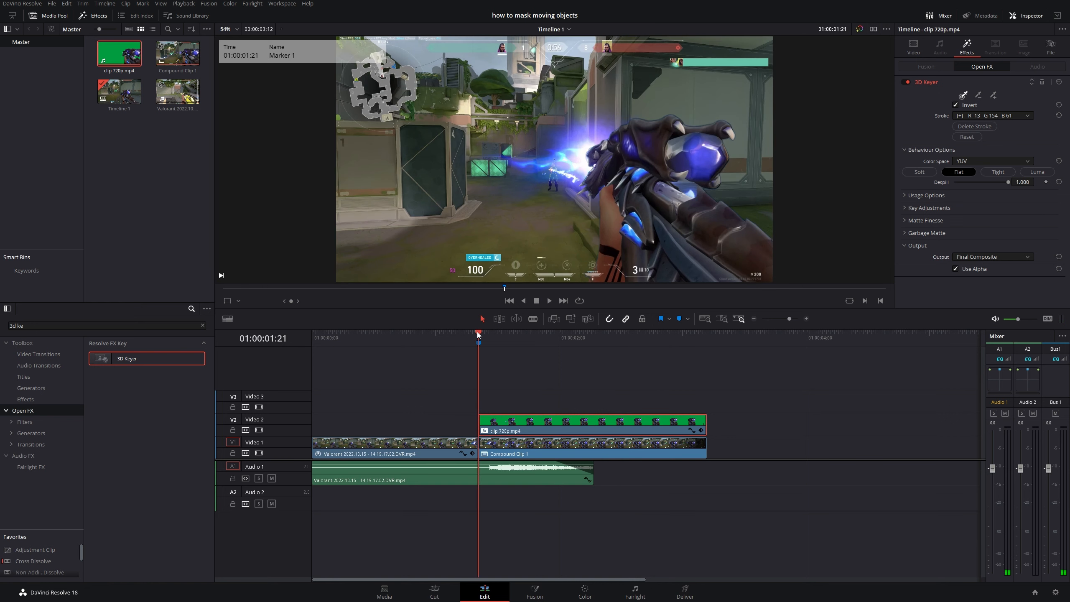
pyautogui.rightClick(567, 424)
pyautogui.click(613, 169)
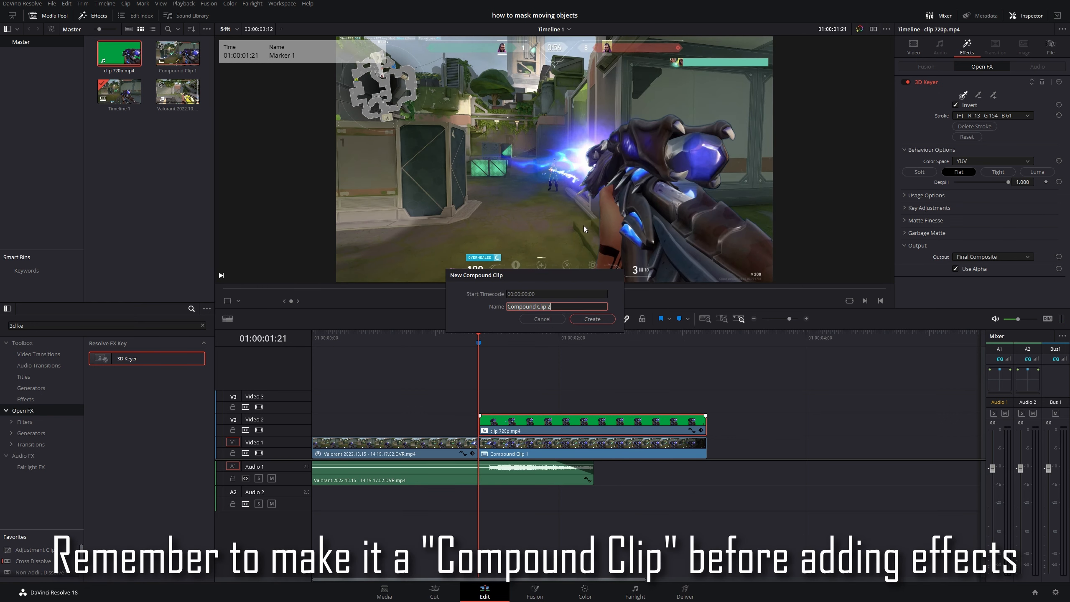
pyautogui.click(585, 321)
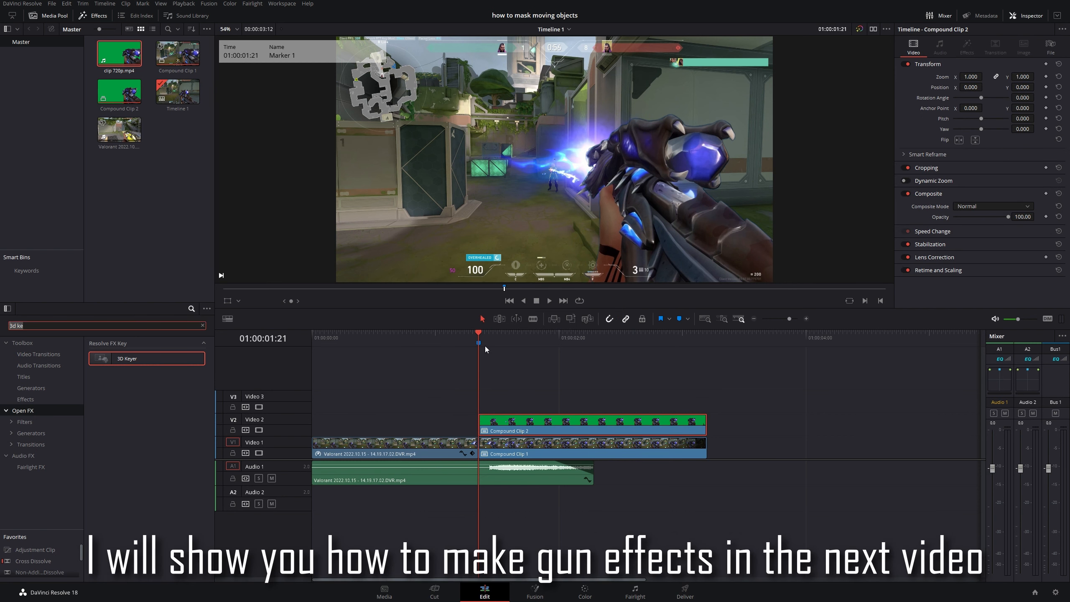
# Find the uni.Ecto effect and apply it to the gun's compound clip on Video 2
pyautogui.write('ecto')
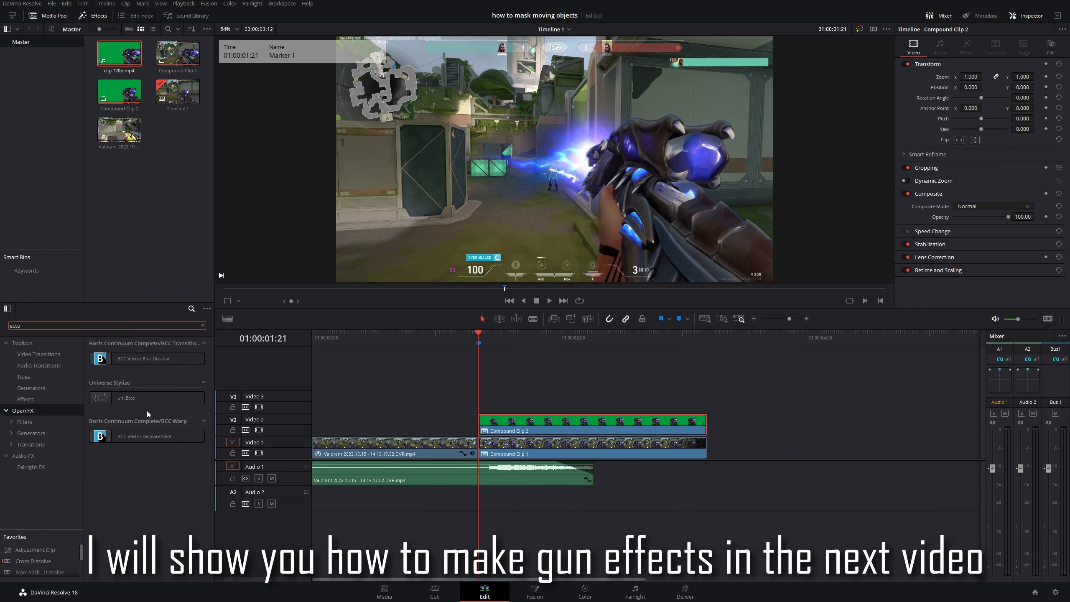
pyautogui.moveTo(147, 414); pyautogui.dragTo(527, 427)
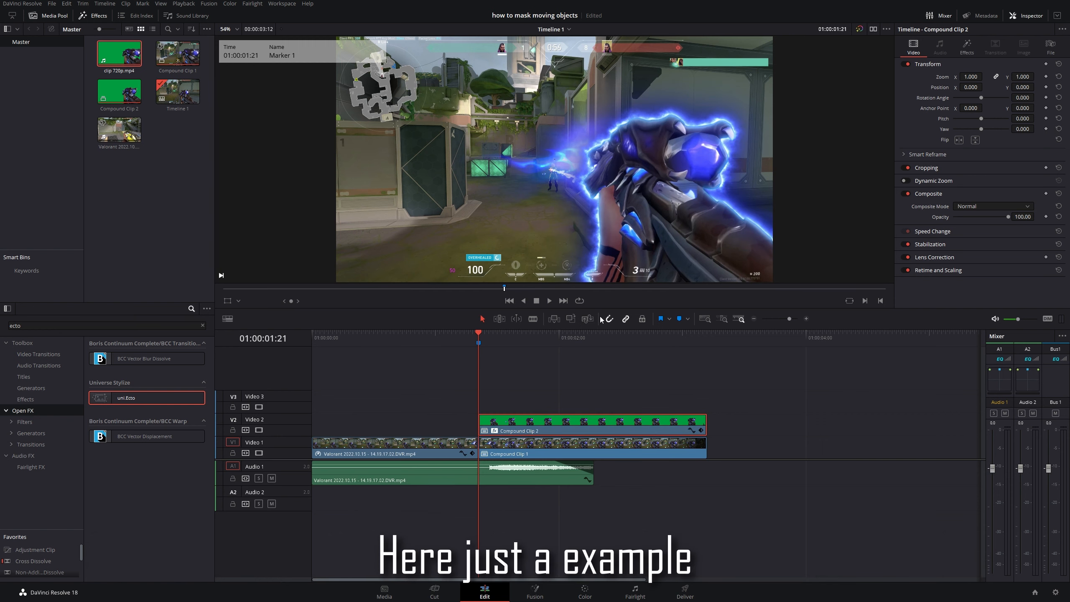